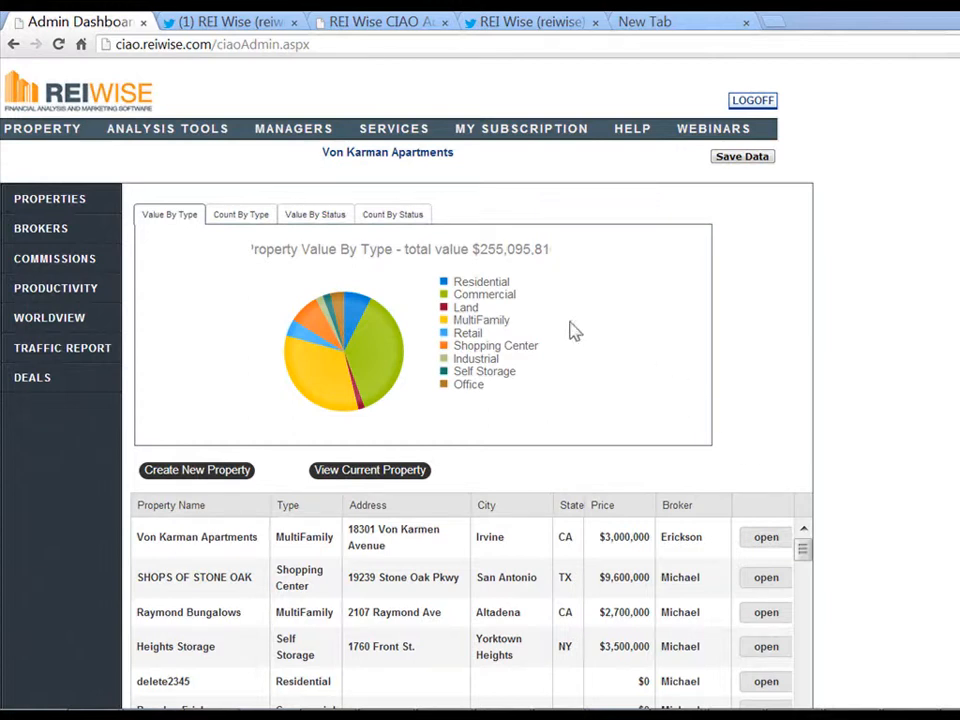
# Open the MANAGERS dropdown in the dashboard's top navigation bar
pyautogui.moveTo(297, 122)
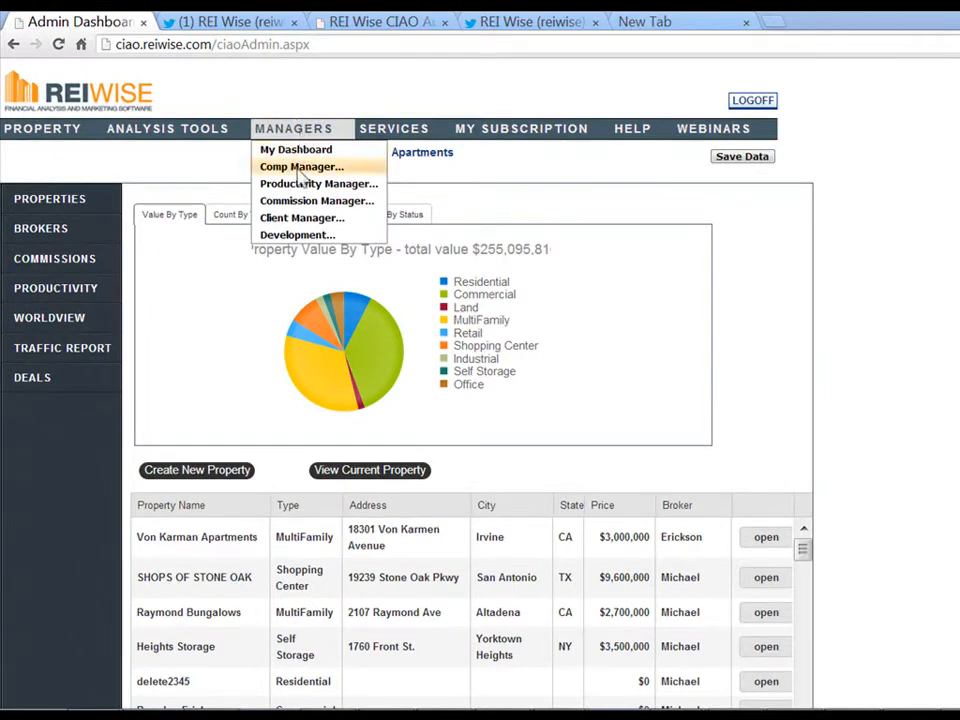
pyautogui.click(300, 167)
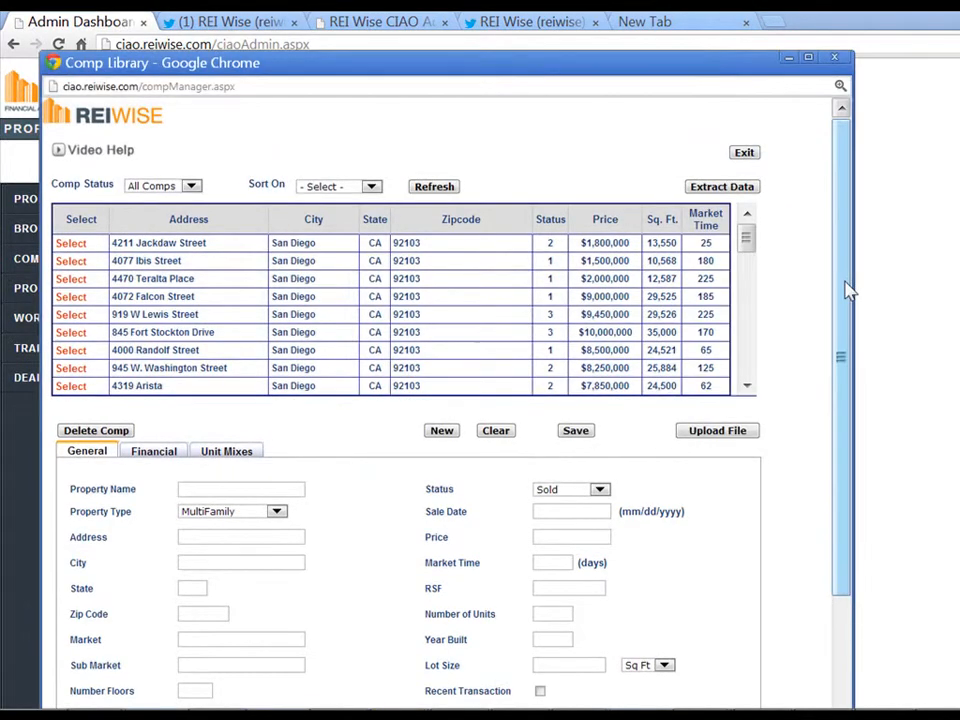
pyautogui.moveTo(748, 246)
pyautogui.mouseDown()
pyautogui.moveTo(760, 375)
pyautogui.moveTo(750, 236)
pyautogui.mouseUp()
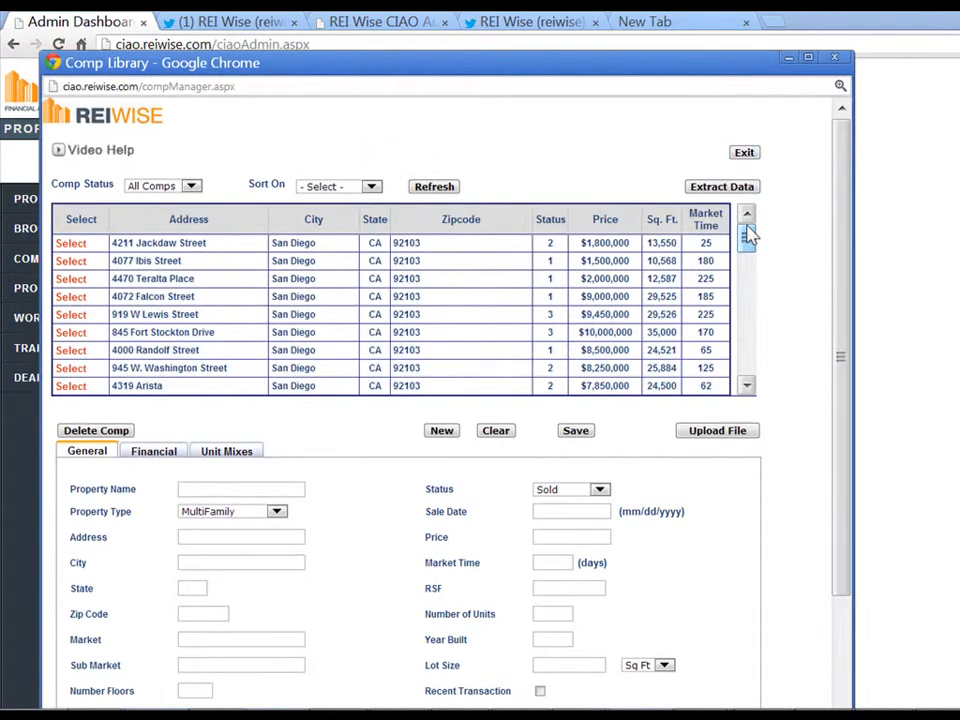
pyautogui.click(71, 334)
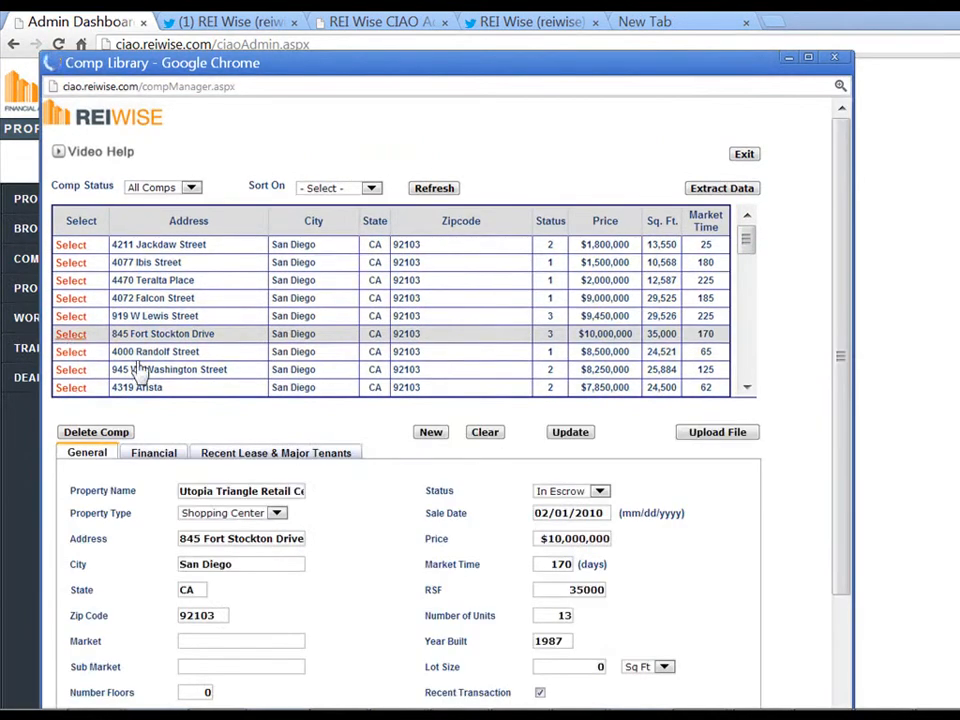
pyautogui.scroll(-1, 395, 550)
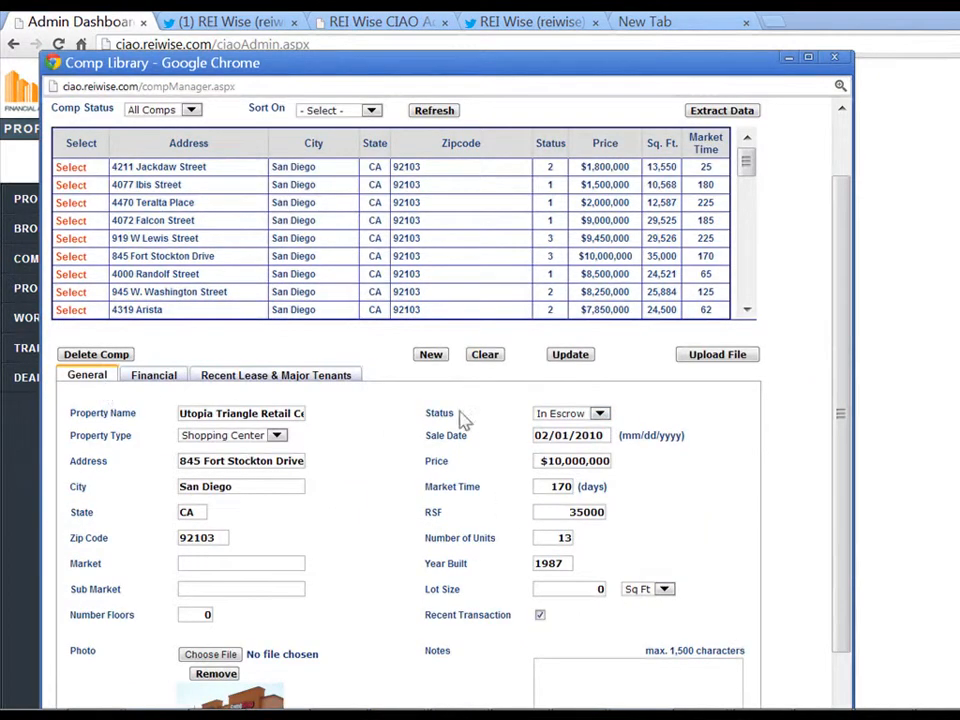
# Change its status to On Market, save, and close the Comp Library
pyautogui.click(588, 414)
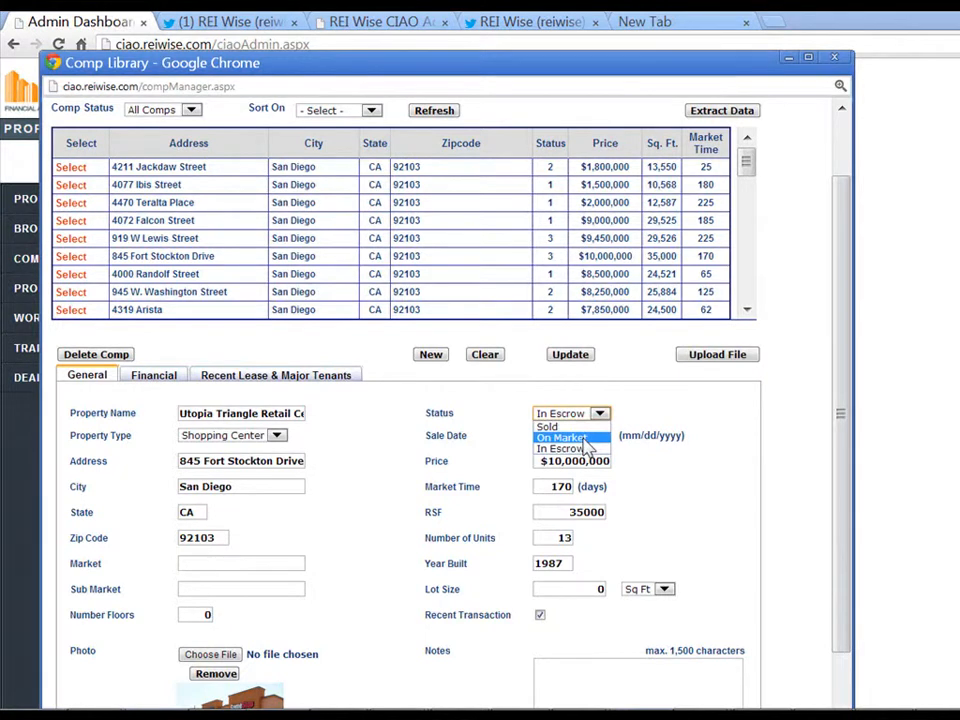
pyautogui.click(586, 438)
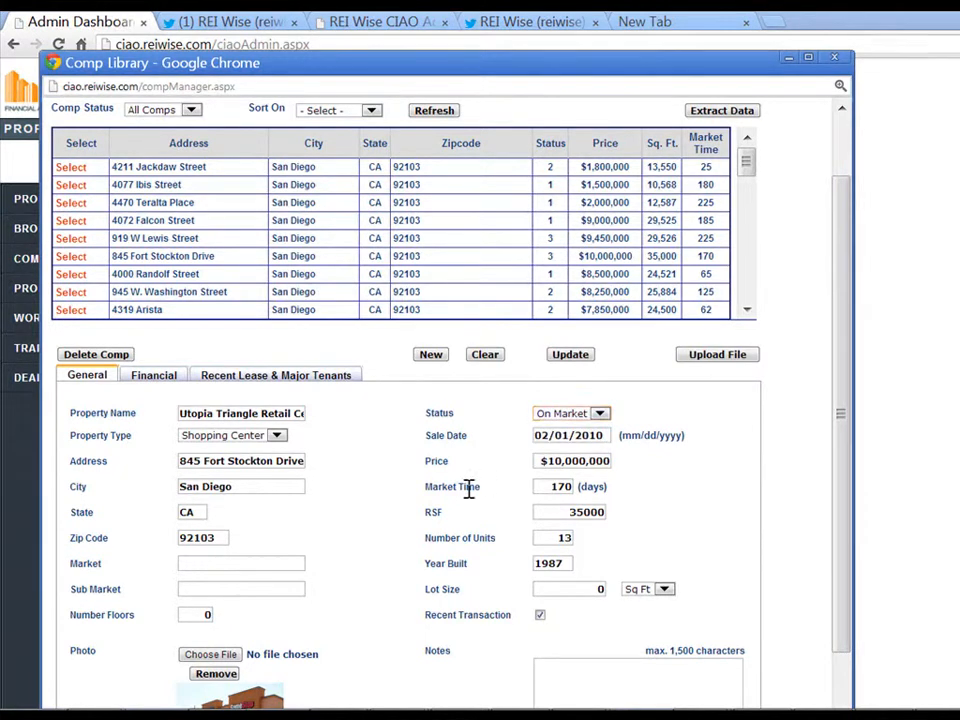
pyautogui.click(572, 356)
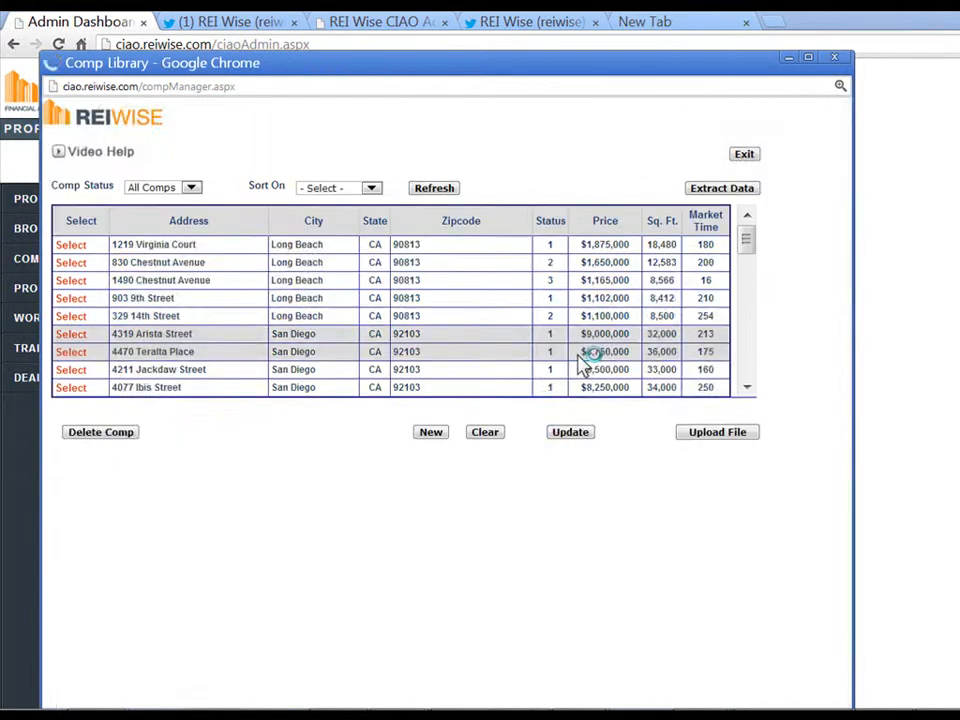
pyautogui.click(442, 430)
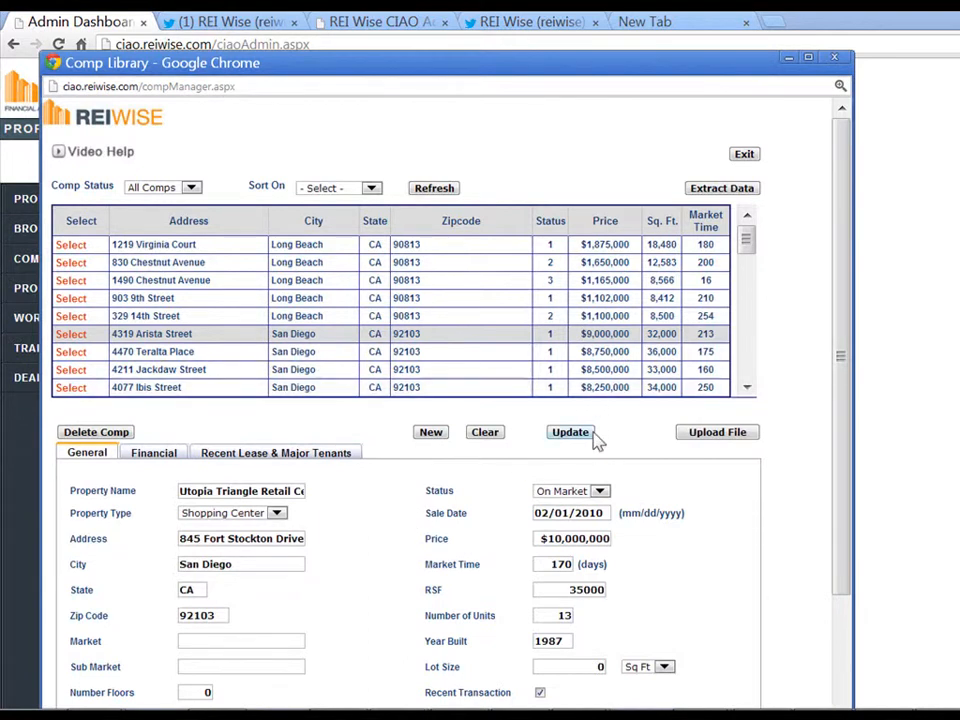
pyautogui.click(750, 156)
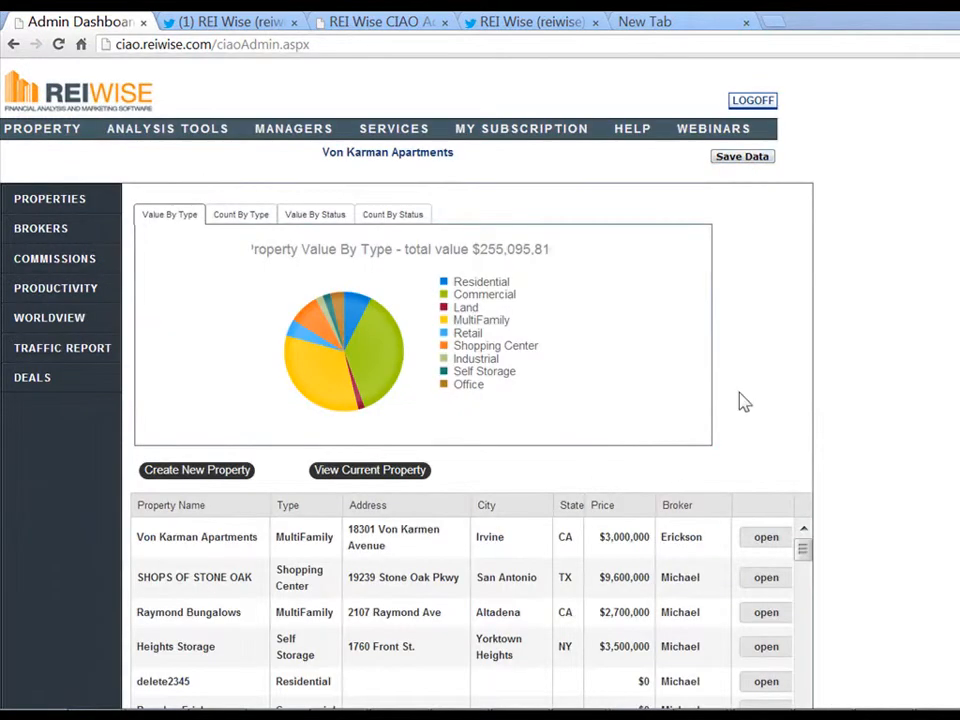
# Open Von Karman Apartments' proposals and bring up its Sales Comps options
pyautogui.click(766, 539)
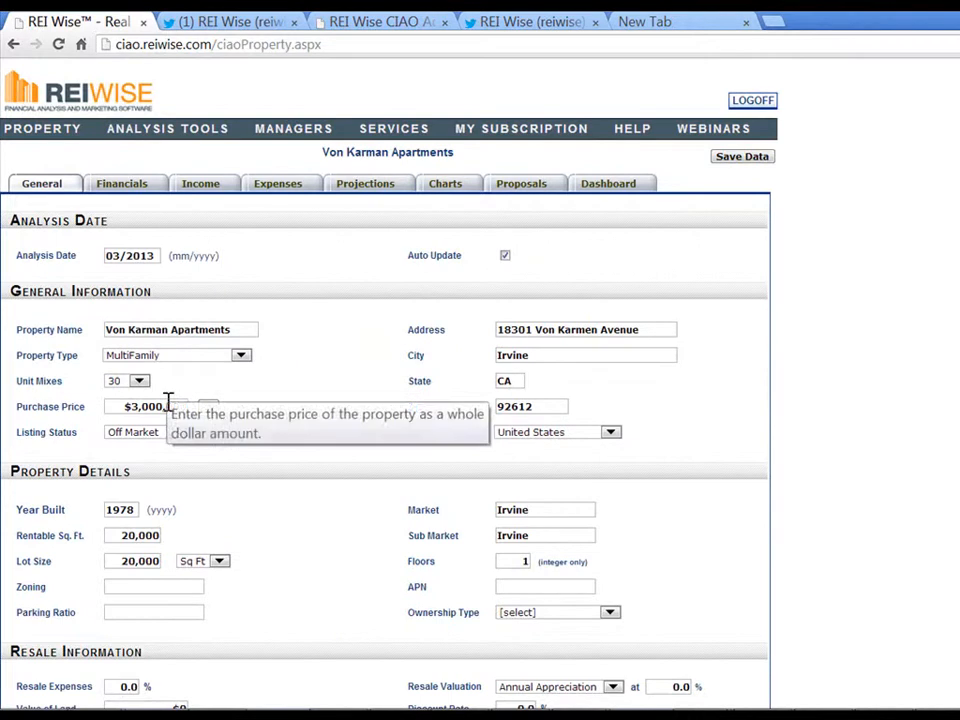
pyautogui.click(528, 193)
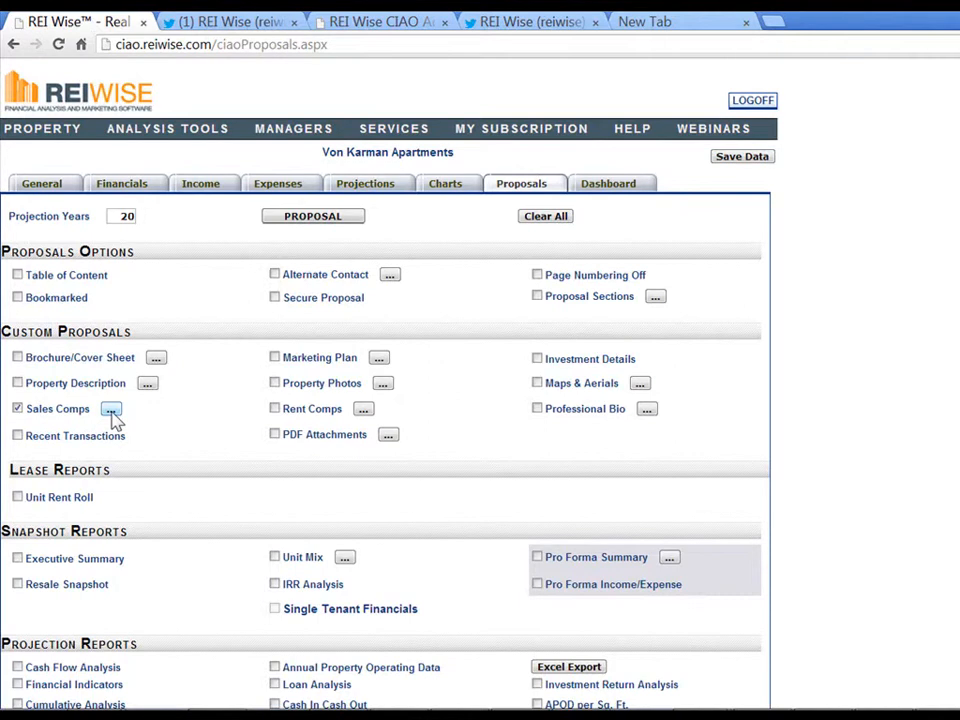
pyautogui.click(111, 411)
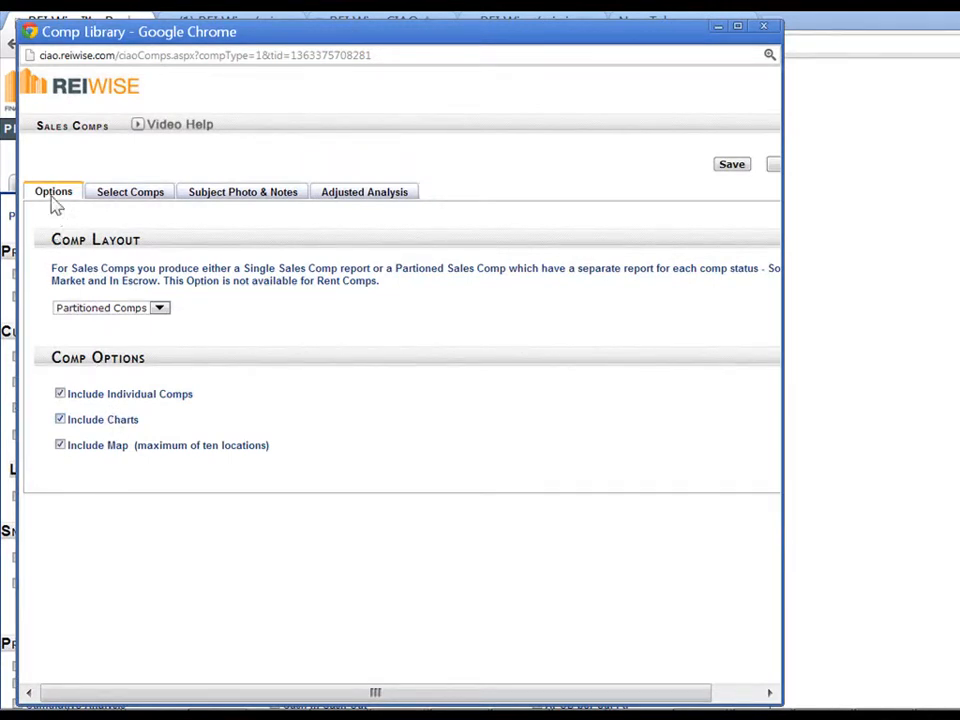
# Try the Single Comp layout, revert to Partitioned Comps, then go to Select Comps
pyautogui.click(162, 315)
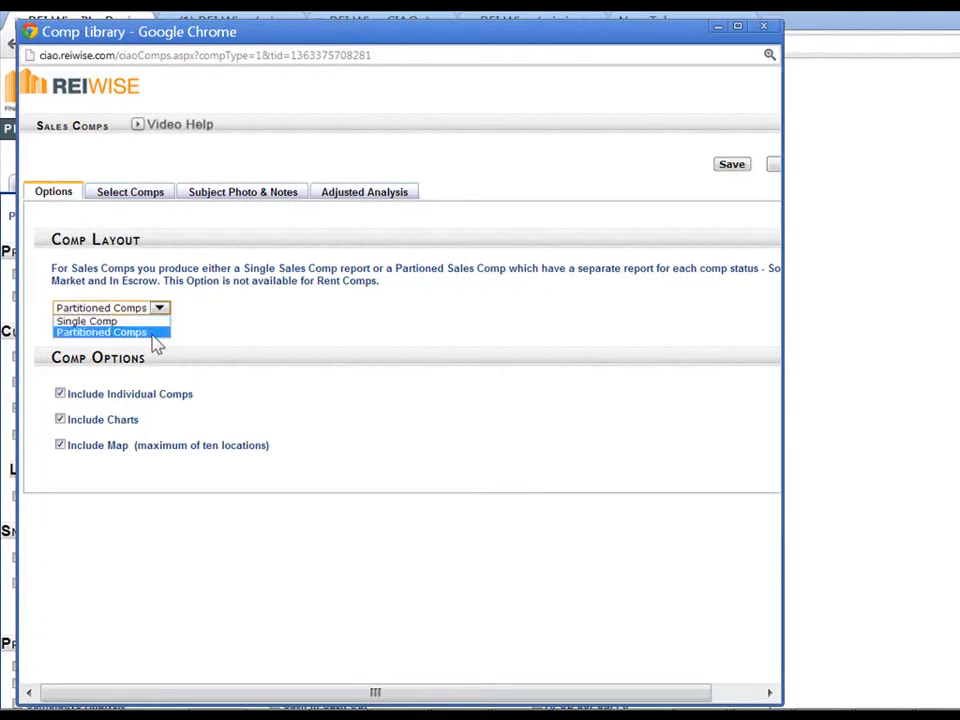
pyautogui.click(153, 338)
pyautogui.click(158, 309)
pyautogui.click(140, 323)
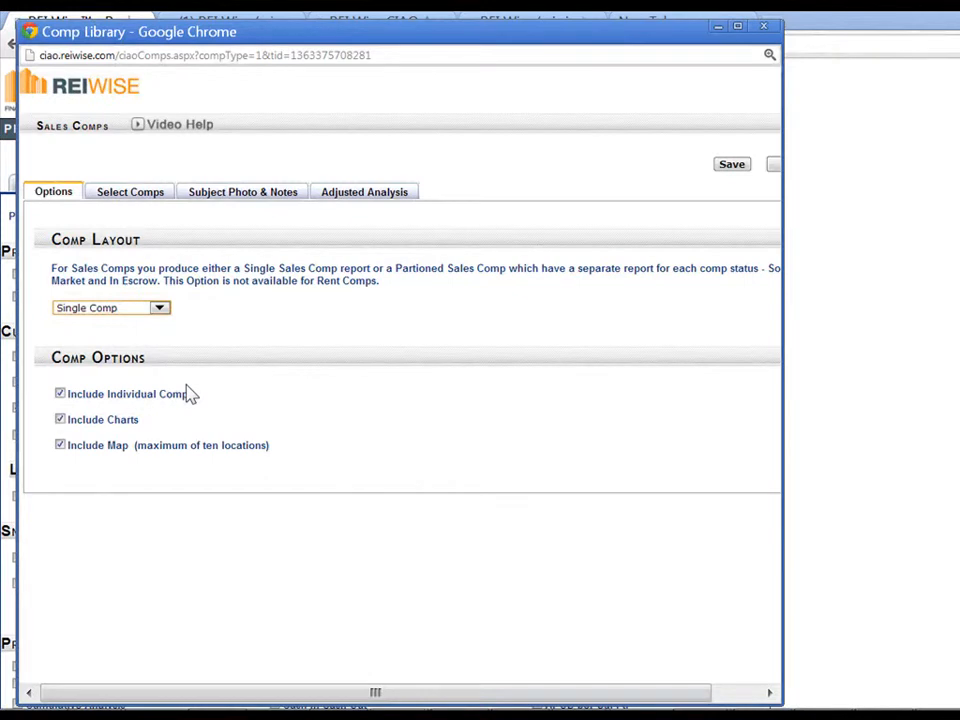
pyautogui.click(159, 308)
pyautogui.click(152, 333)
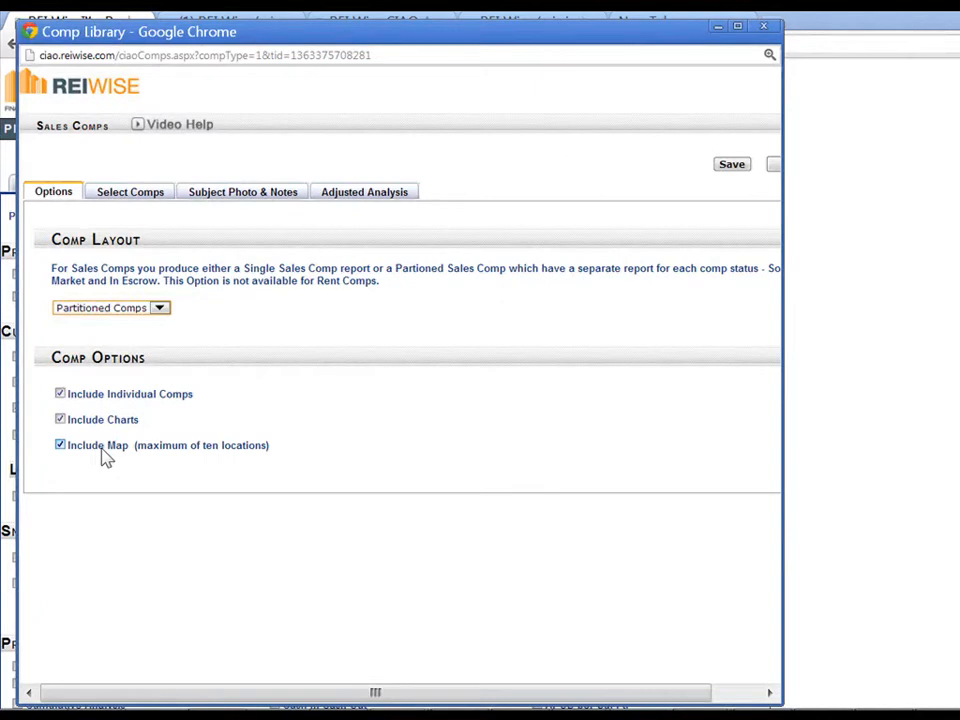
pyautogui.click(135, 196)
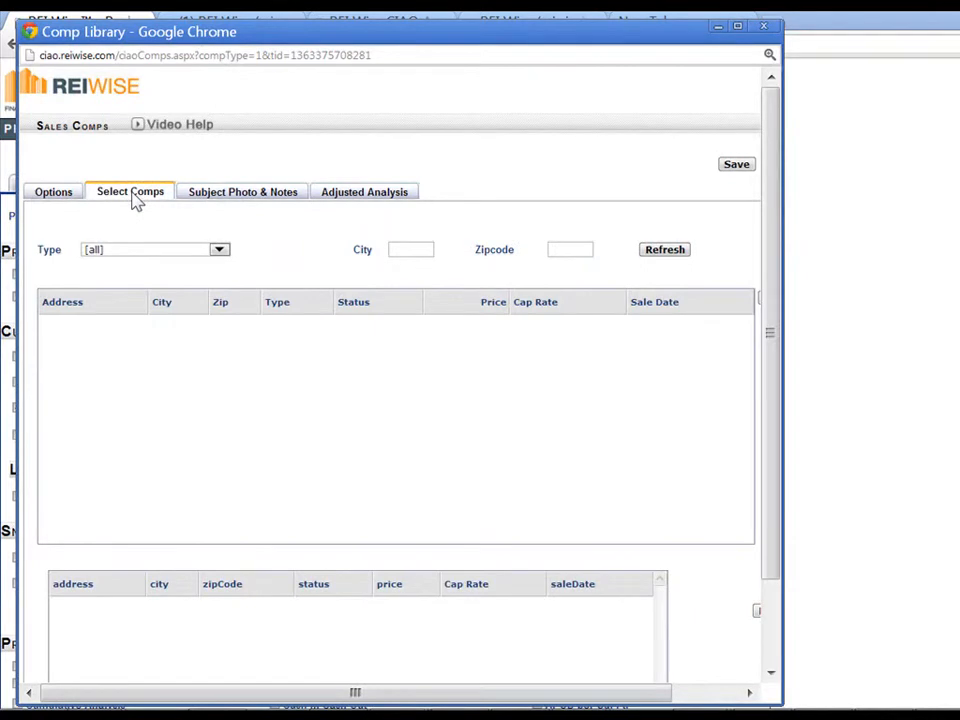
# Search the comps filtered to MultiFamily properties in zip code 90813
pyautogui.click(216, 251)
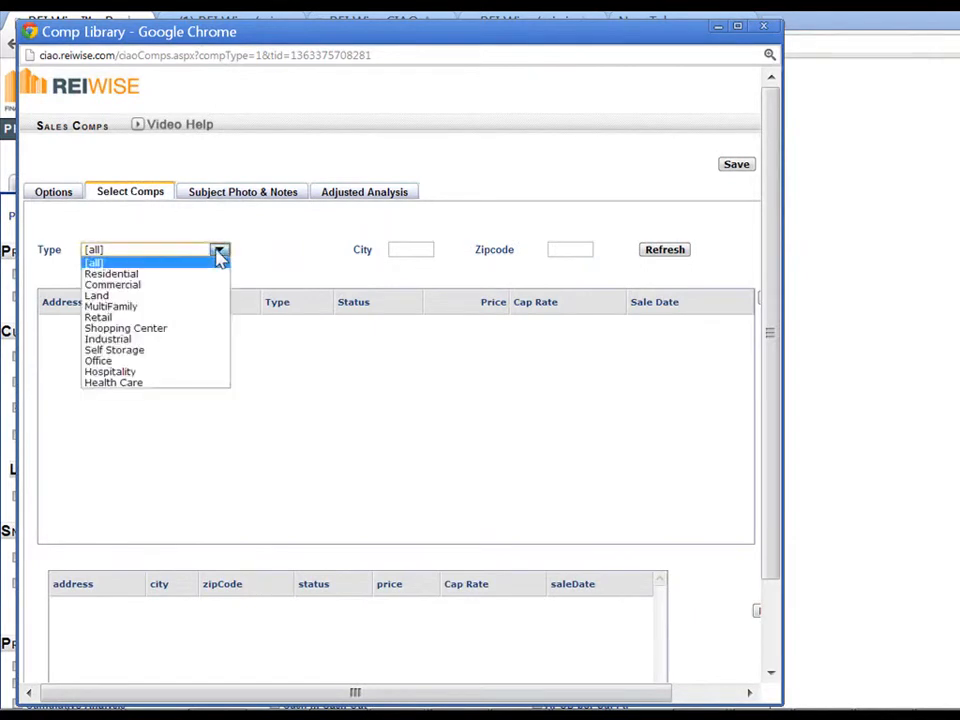
pyautogui.click(205, 308)
pyautogui.click(565, 252)
pyautogui.write('90813')
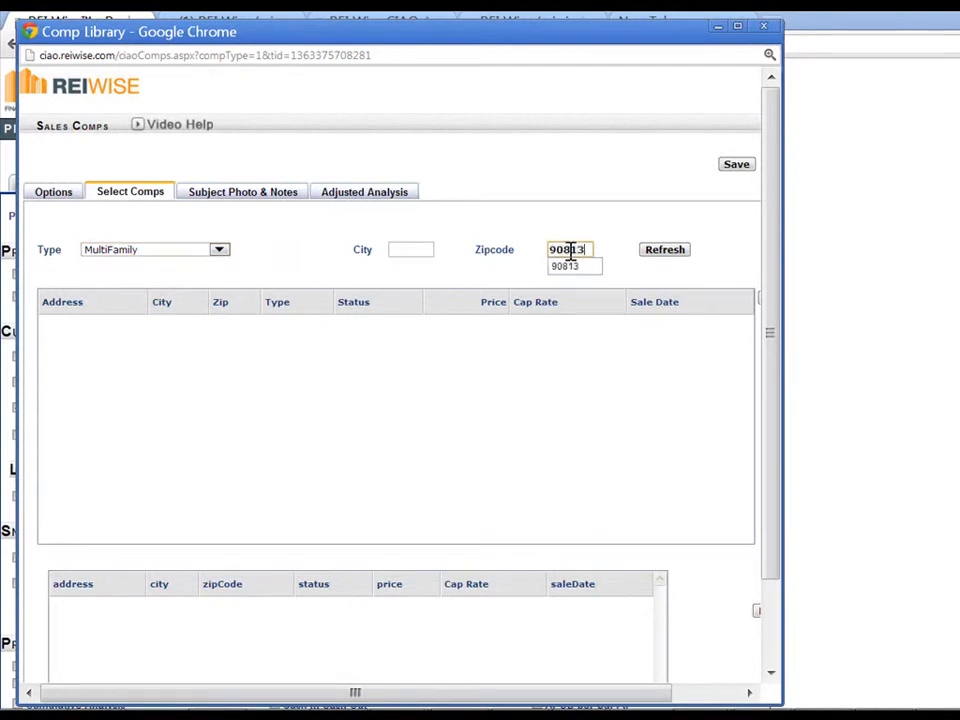
pyautogui.click(683, 252)
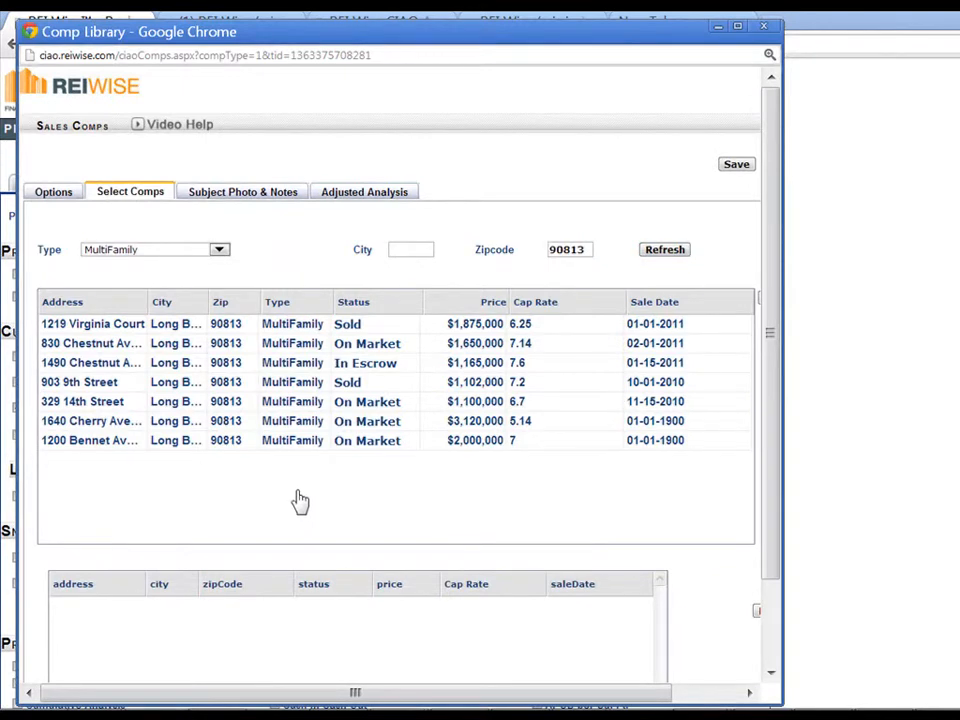
# Sort the results by status and add the four On Market comps
pyautogui.click(366, 303)
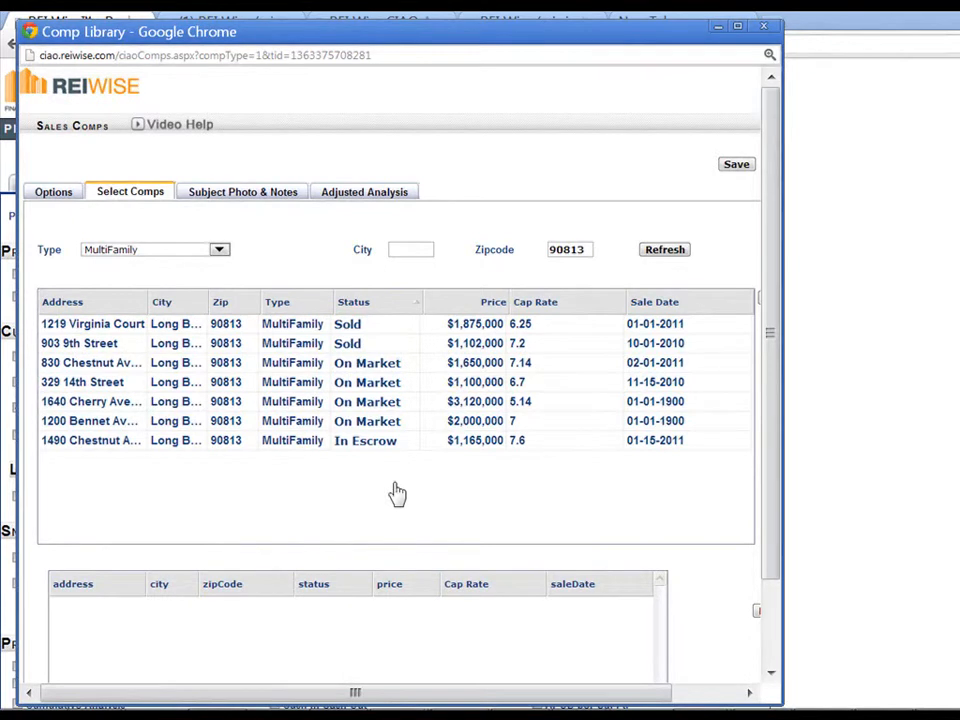
pyautogui.click(402, 310)
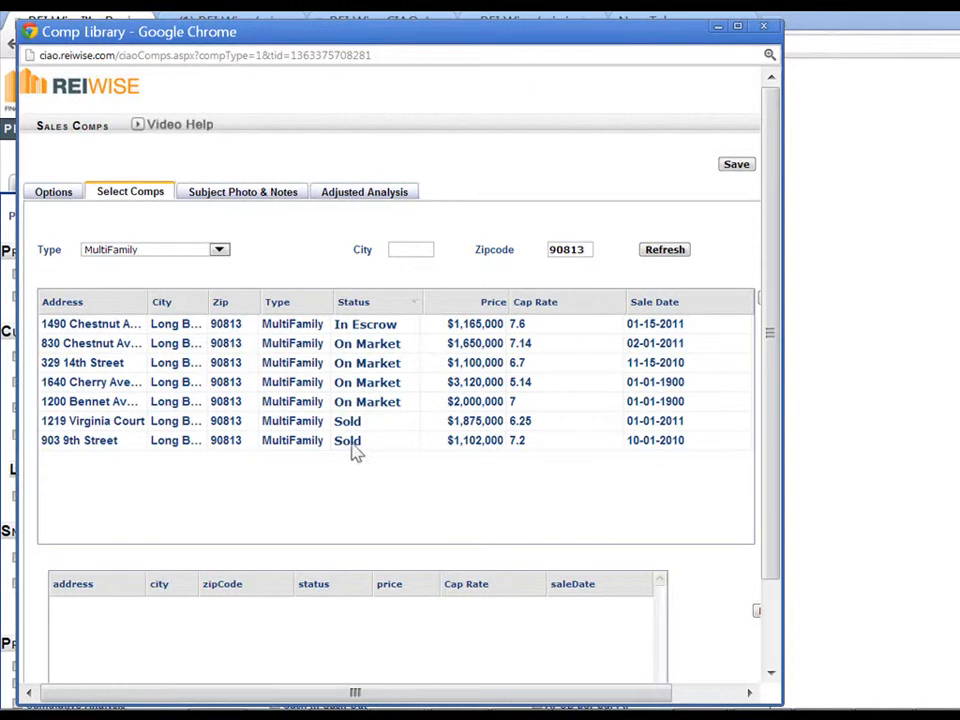
pyautogui.moveTo(395, 348); pyautogui.dragTo(403, 401)
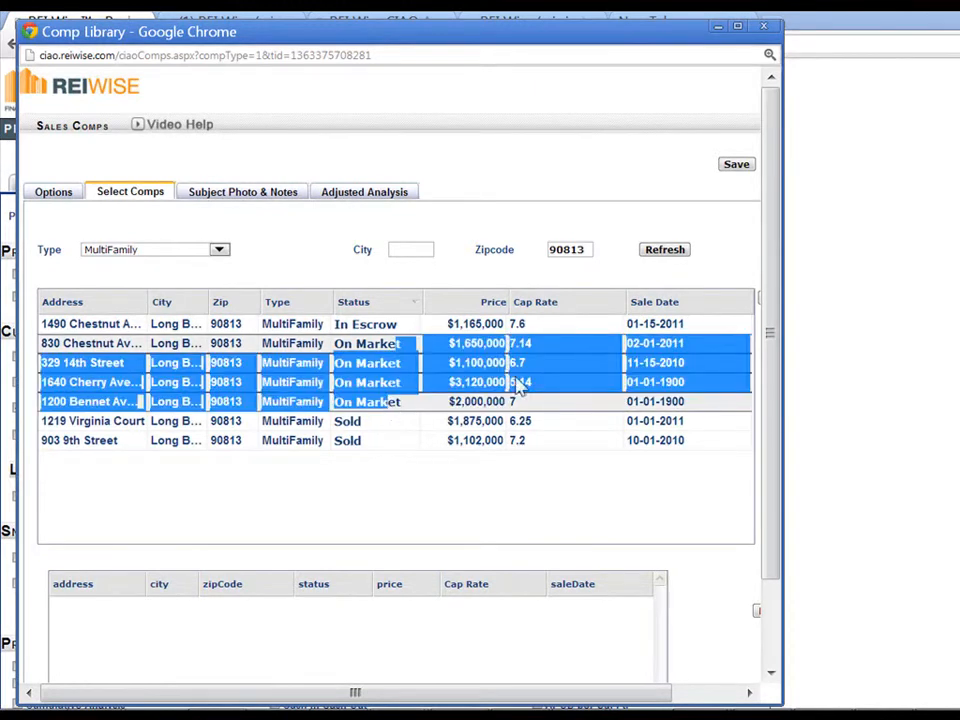
pyautogui.moveTo(780, 388); pyautogui.dragTo(862, 388)
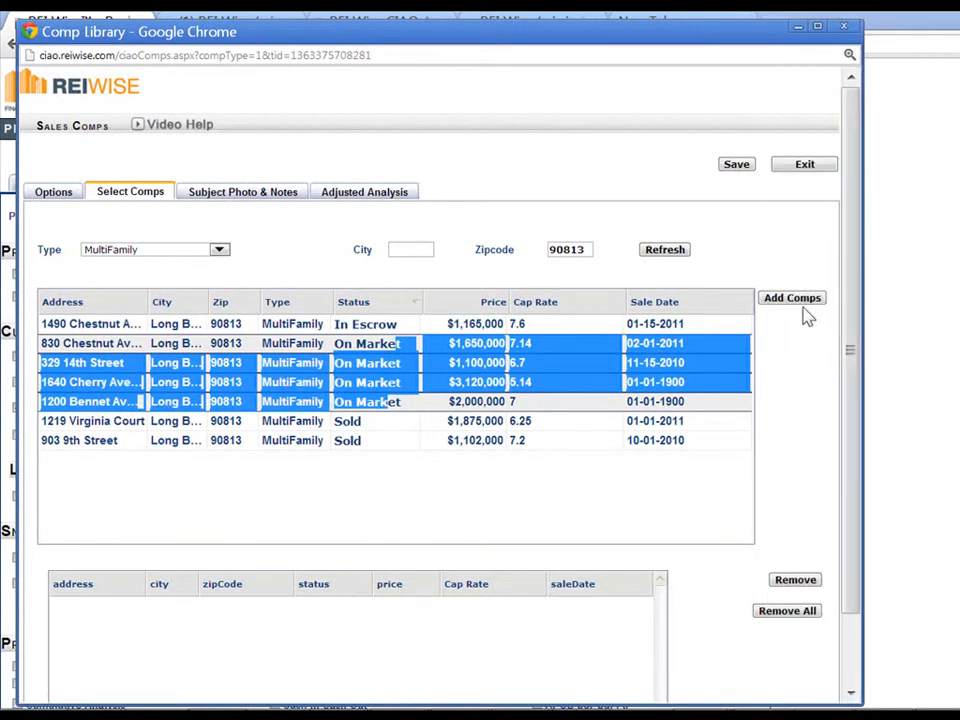
pyautogui.click(801, 302)
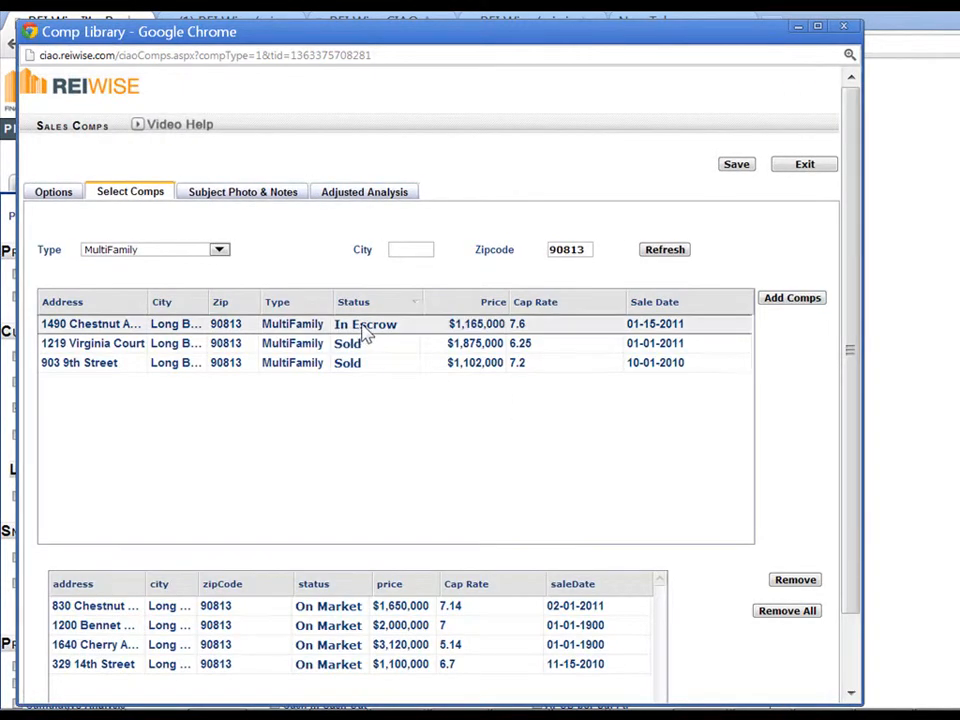
pyautogui.keyDown('ctrl'); pyautogui.click(369, 366); pyautogui.keyUp('ctrl')
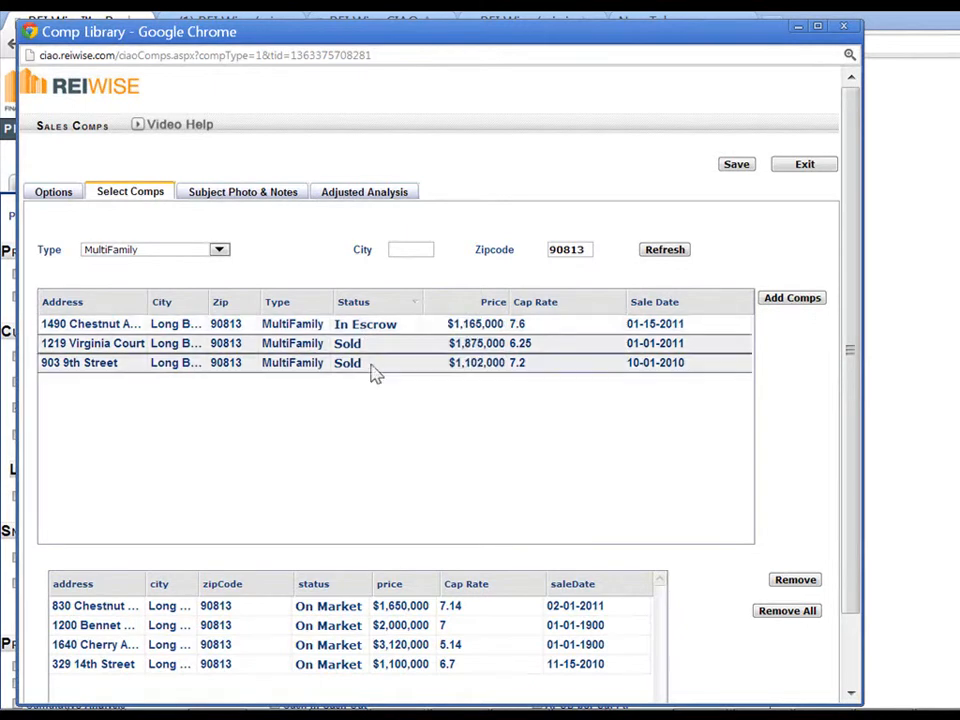
pyautogui.keyDown('ctrl'); pyautogui.click(381, 329); pyautogui.keyUp('ctrl')
pyautogui.click(780, 302)
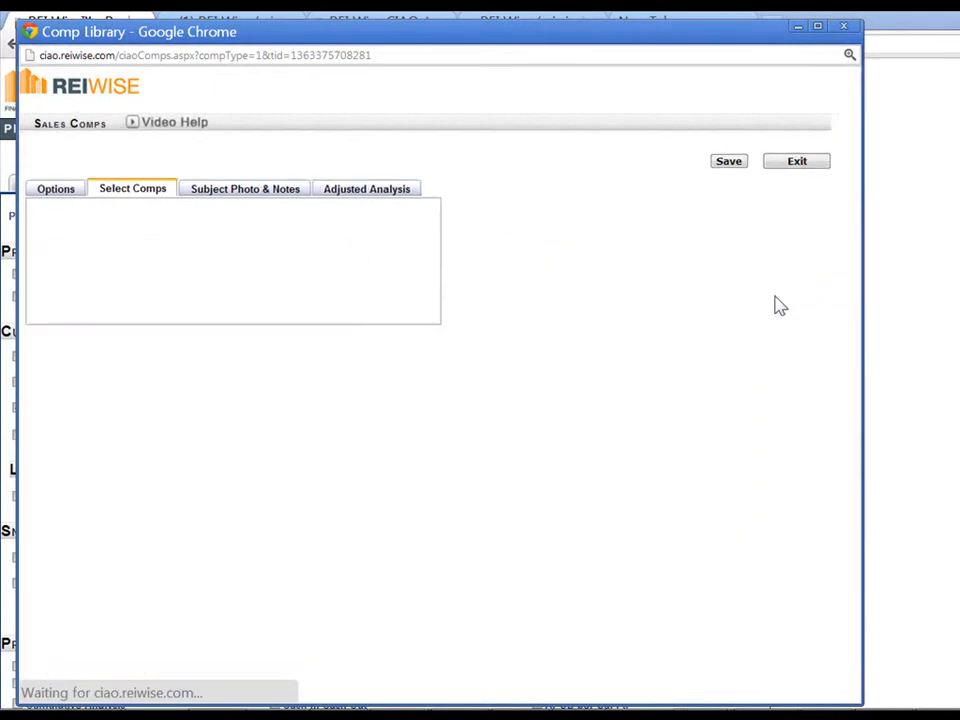
pyautogui.click(739, 169)
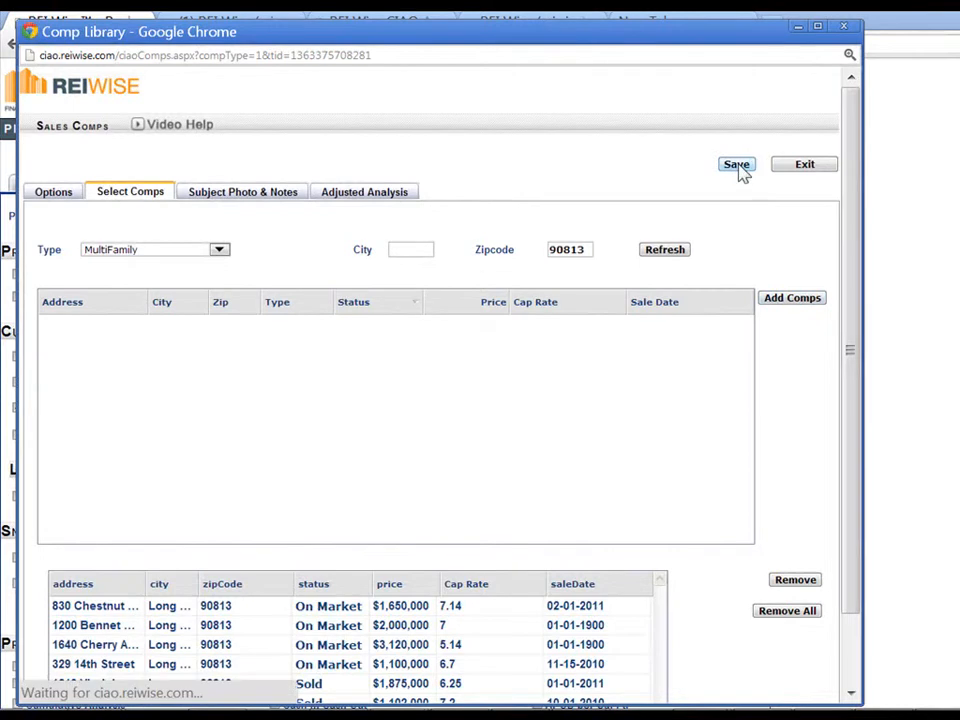
pyautogui.click(433, 401)
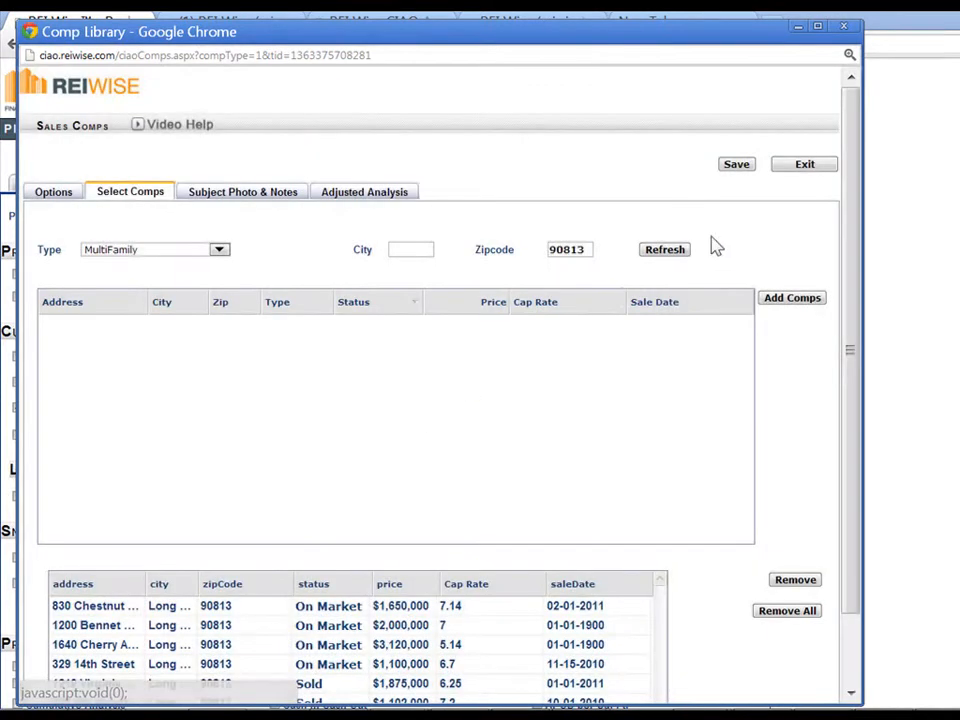
pyautogui.click(804, 166)
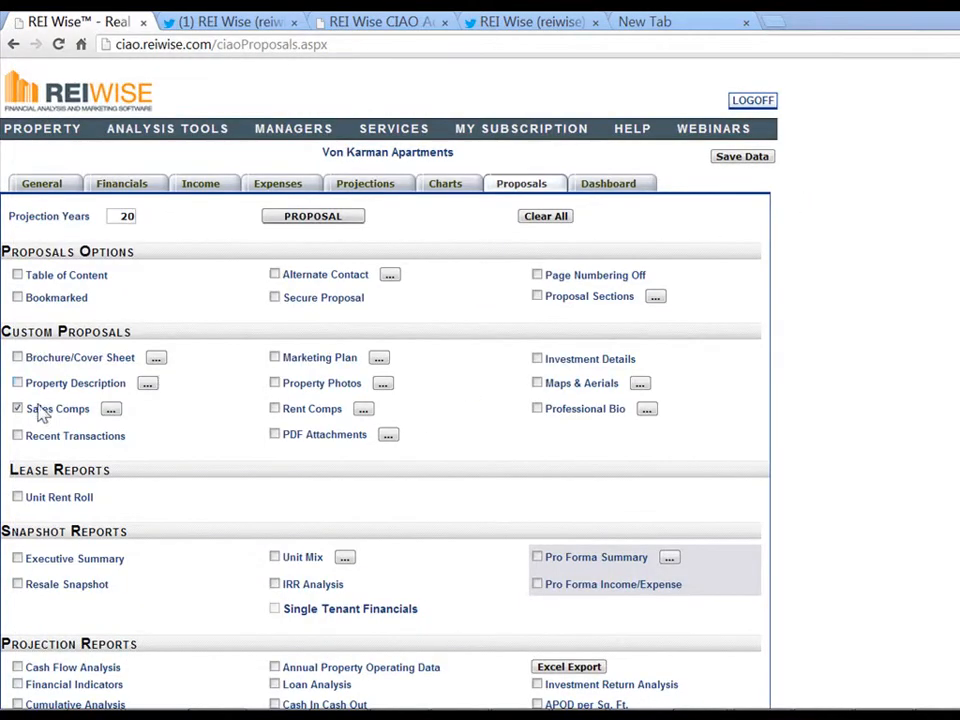
pyautogui.click(352, 216)
pyautogui.click(348, 238)
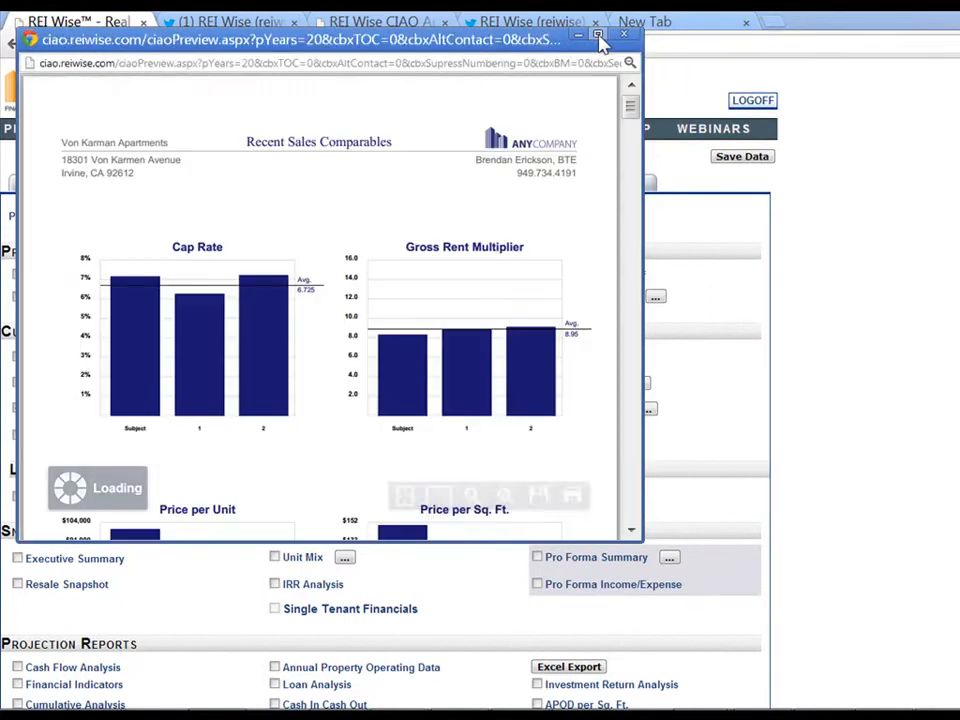
pyautogui.click(599, 37)
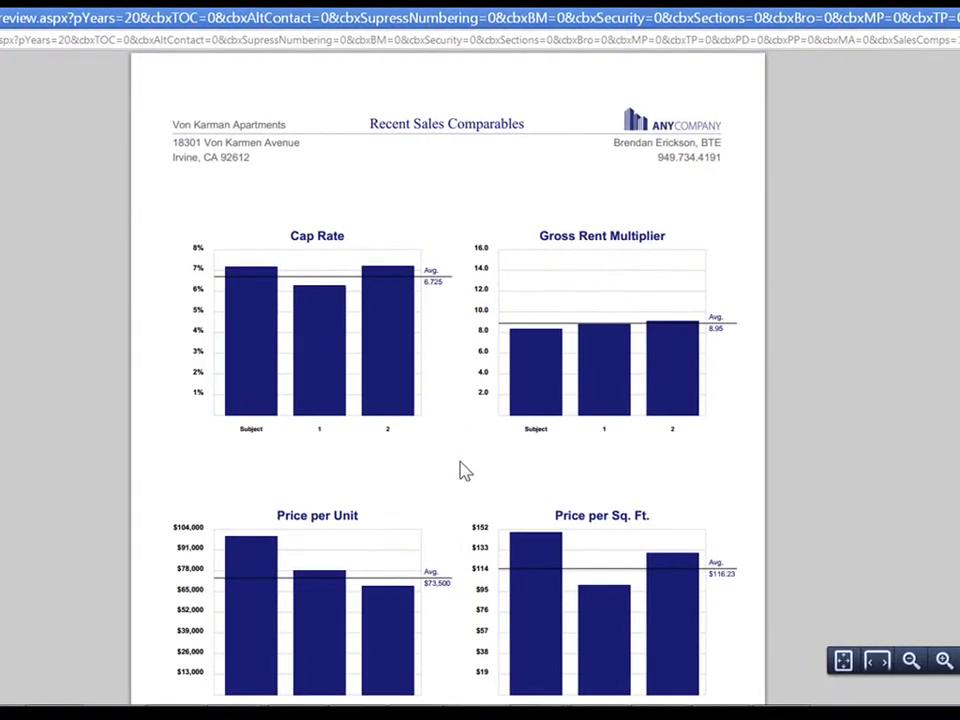
pyautogui.moveTo(369, 122); pyautogui.dragTo(527, 133)
pyautogui.click(480, 212)
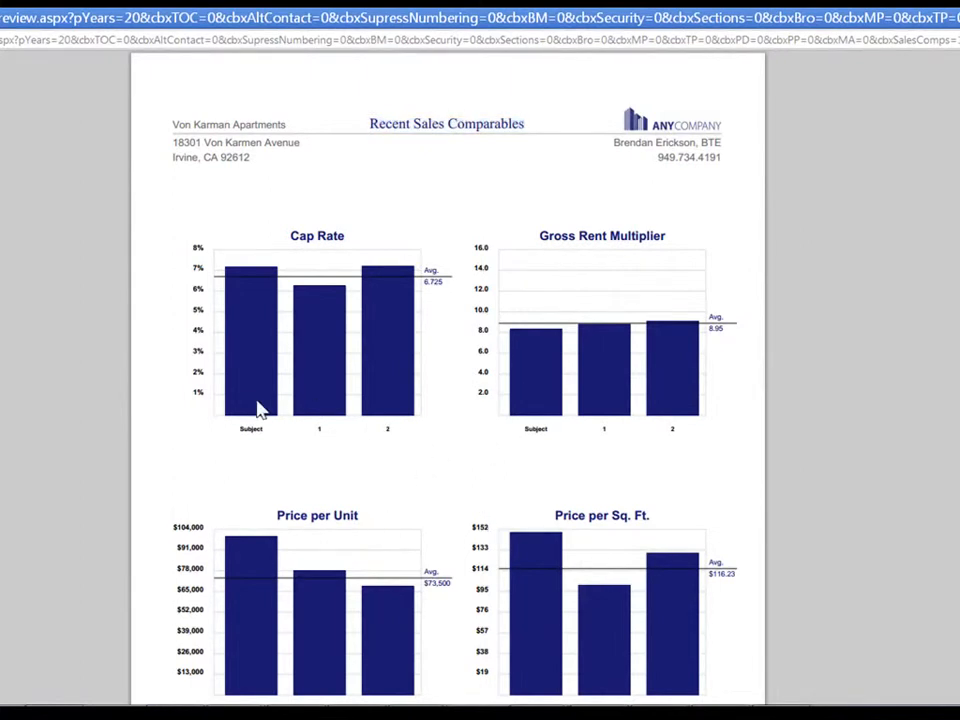
pyautogui.scroll(-3, 363, 533)
pyautogui.scroll(-10, 363, 533)
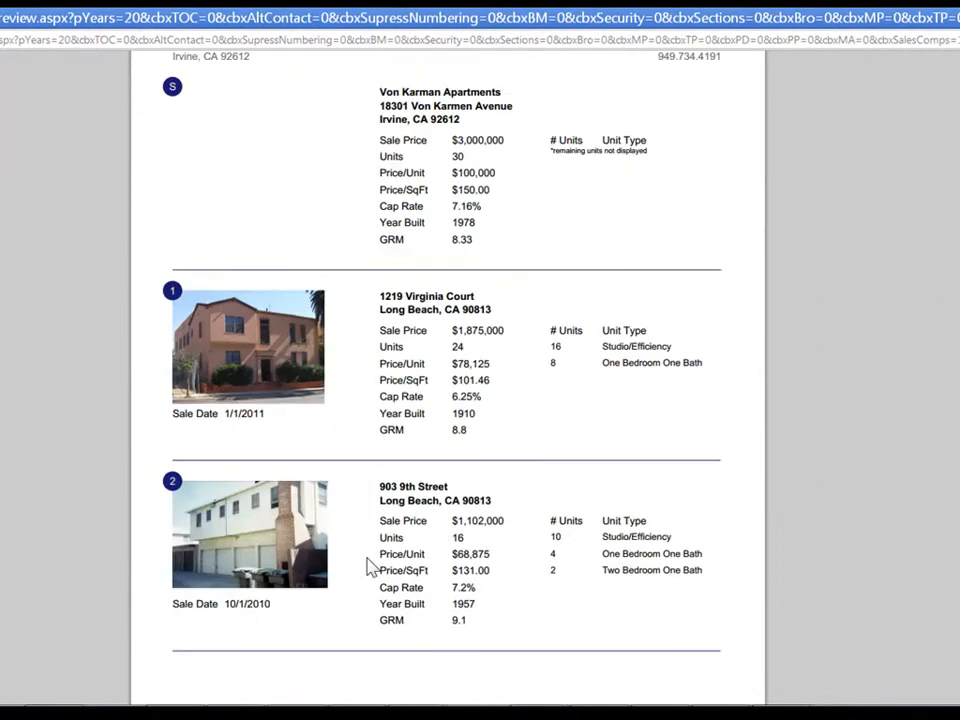
pyautogui.scroll(-12, 370, 567)
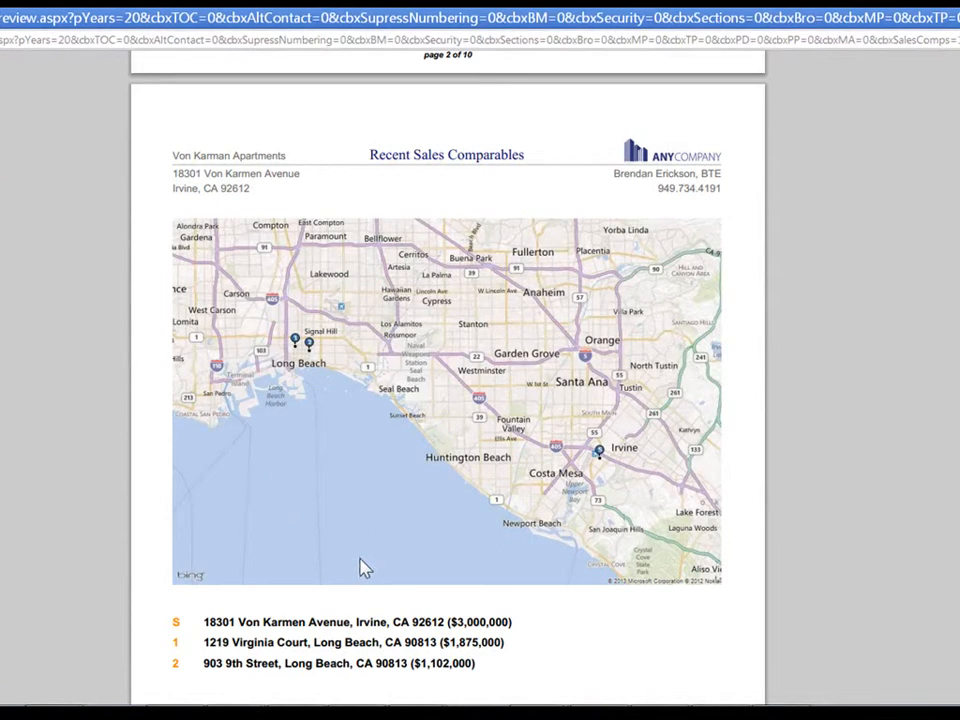
pyautogui.scroll(-18, 363, 568)
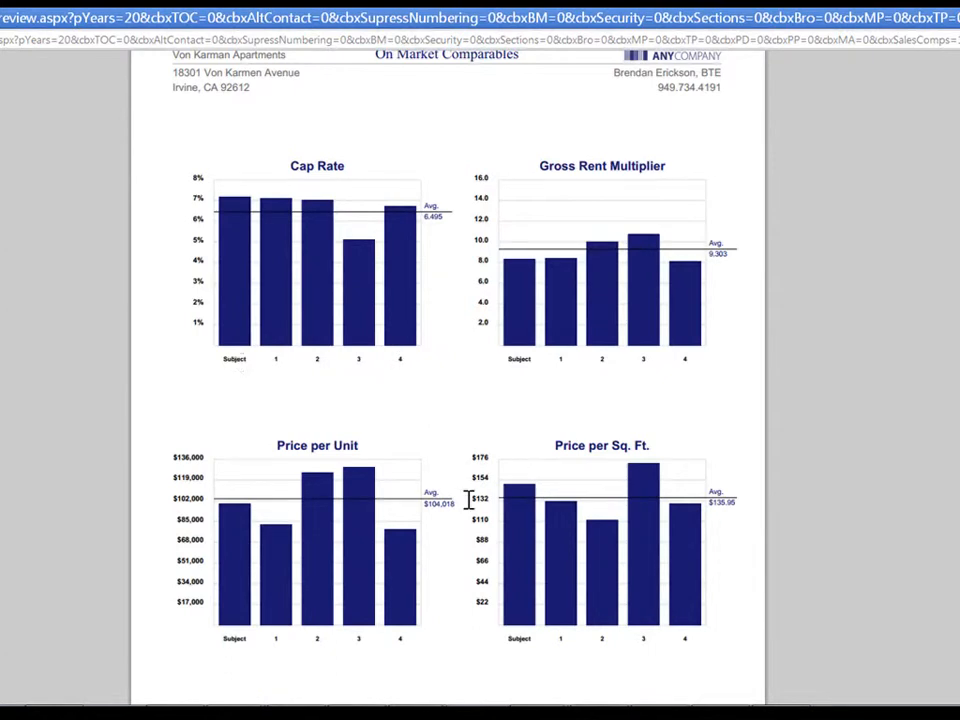
pyautogui.scroll(-10, 469, 499)
pyautogui.scroll(-10, 469, 514)
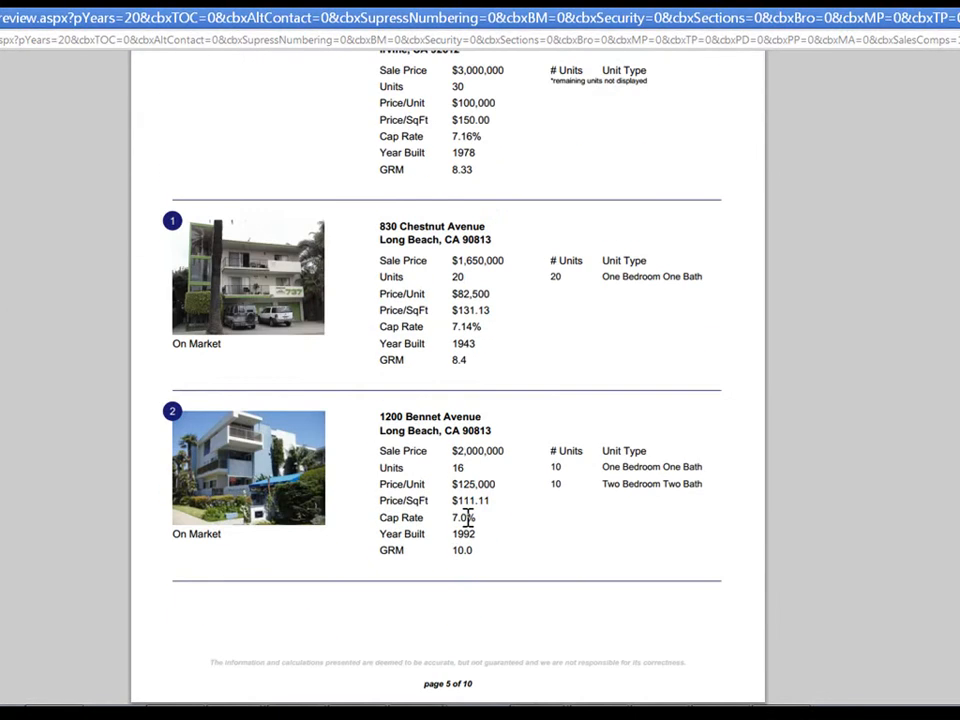
pyautogui.scroll(-10, 469, 524)
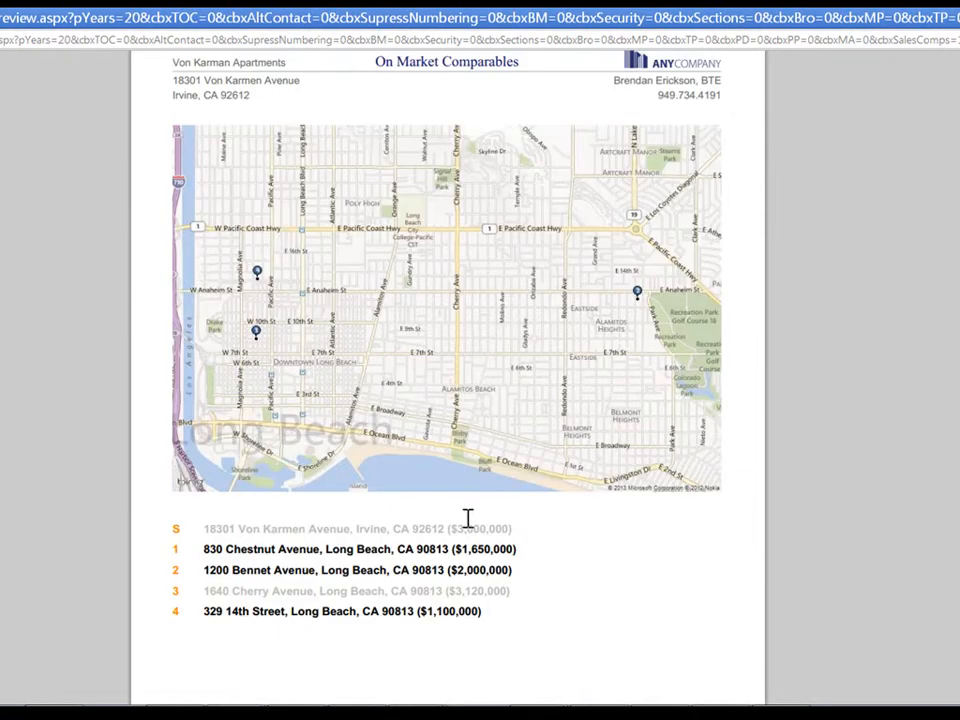
pyautogui.scroll(-10, 467, 518)
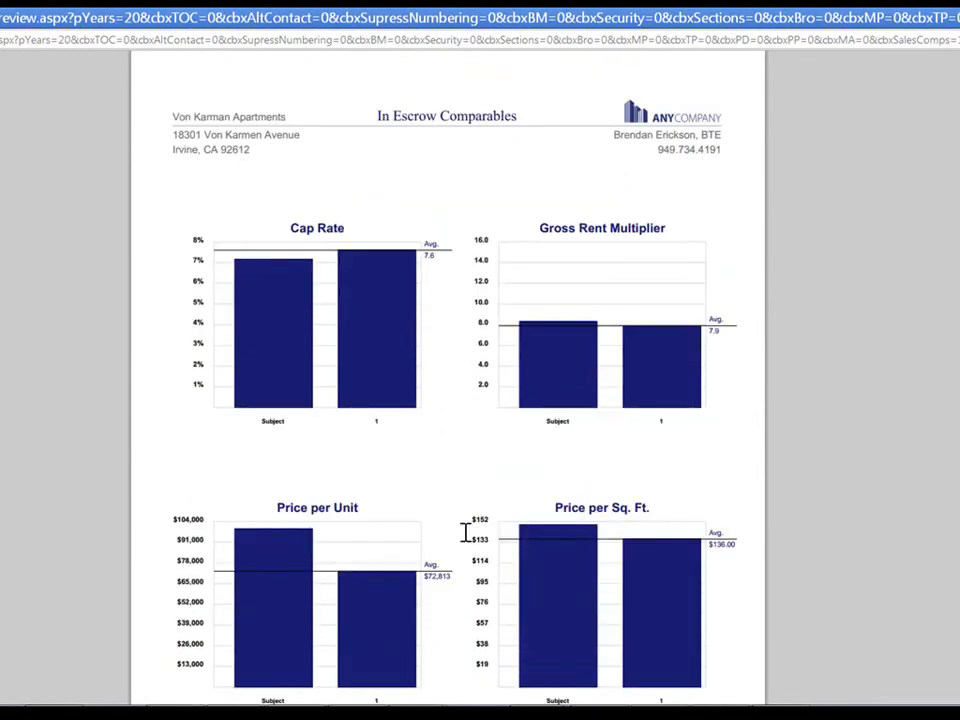
pyautogui.scroll(-15, 465, 533)
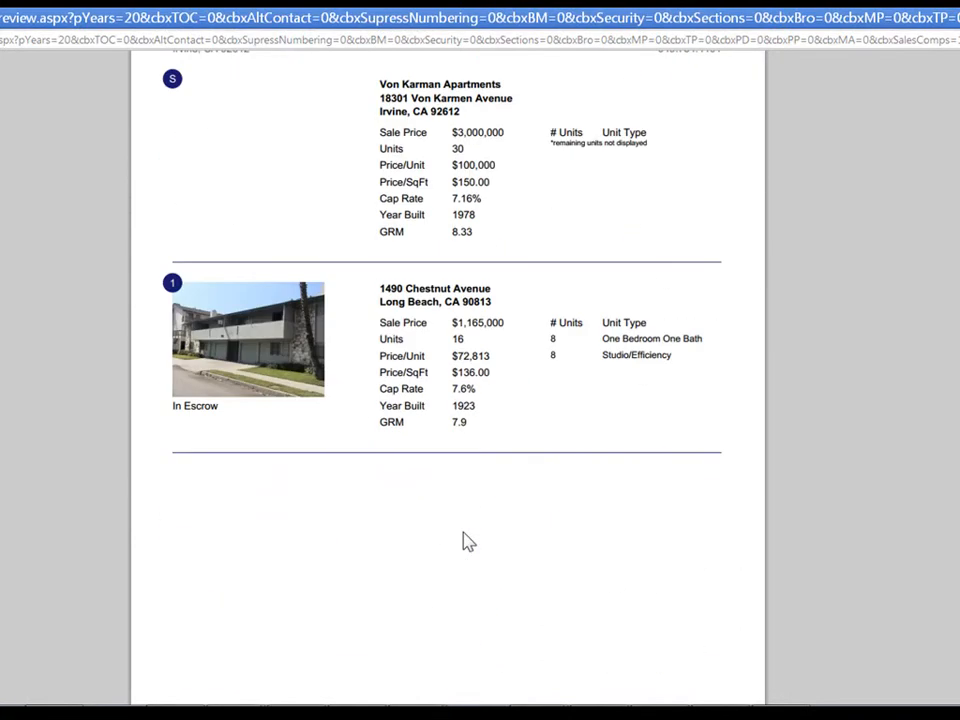
pyautogui.scroll(-5, 467, 541)
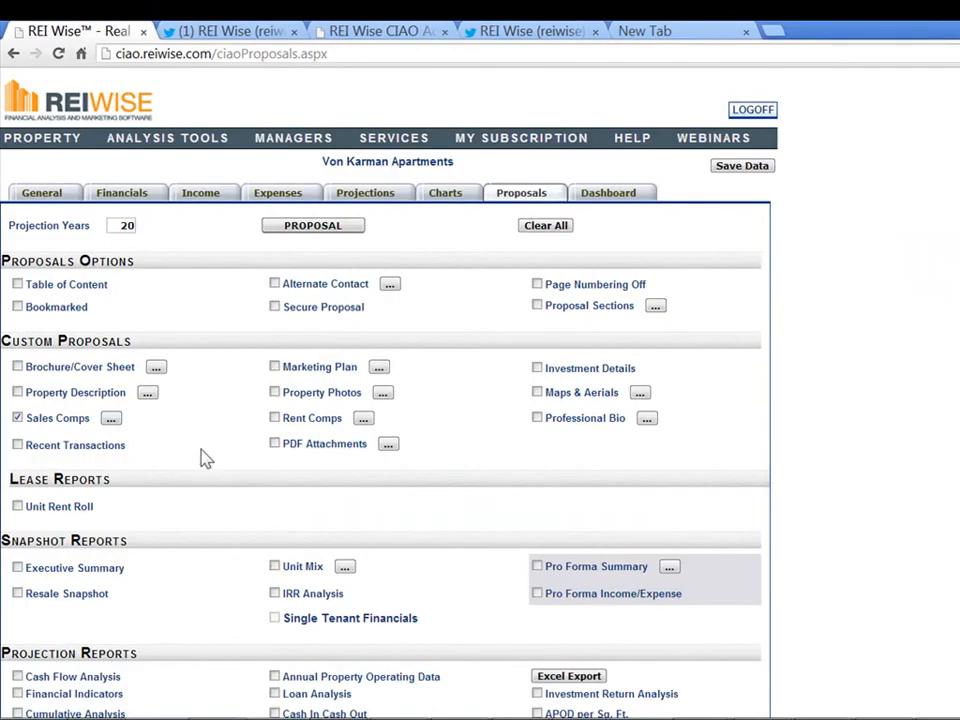
pyautogui.click(316, 145)
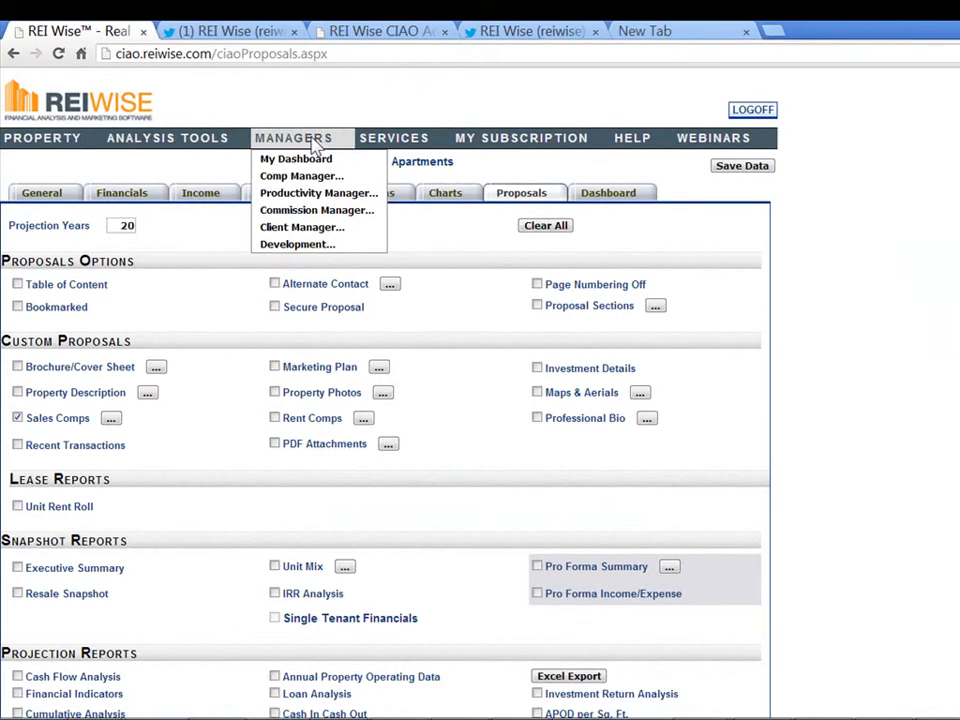
pyautogui.click(313, 177)
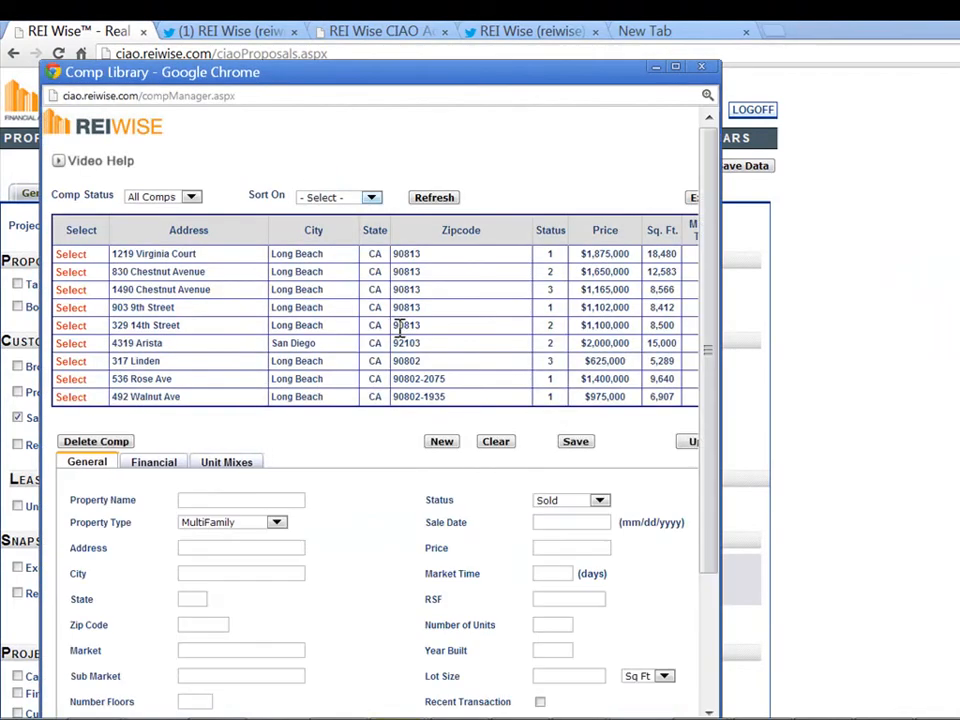
pyautogui.click(66, 366)
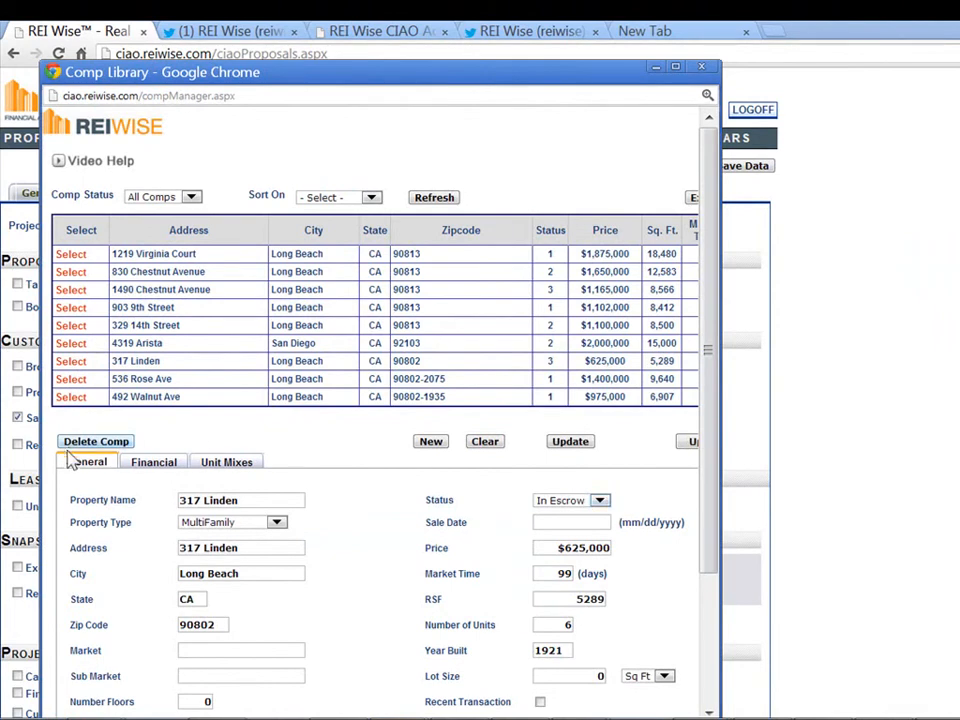
pyautogui.click(600, 500)
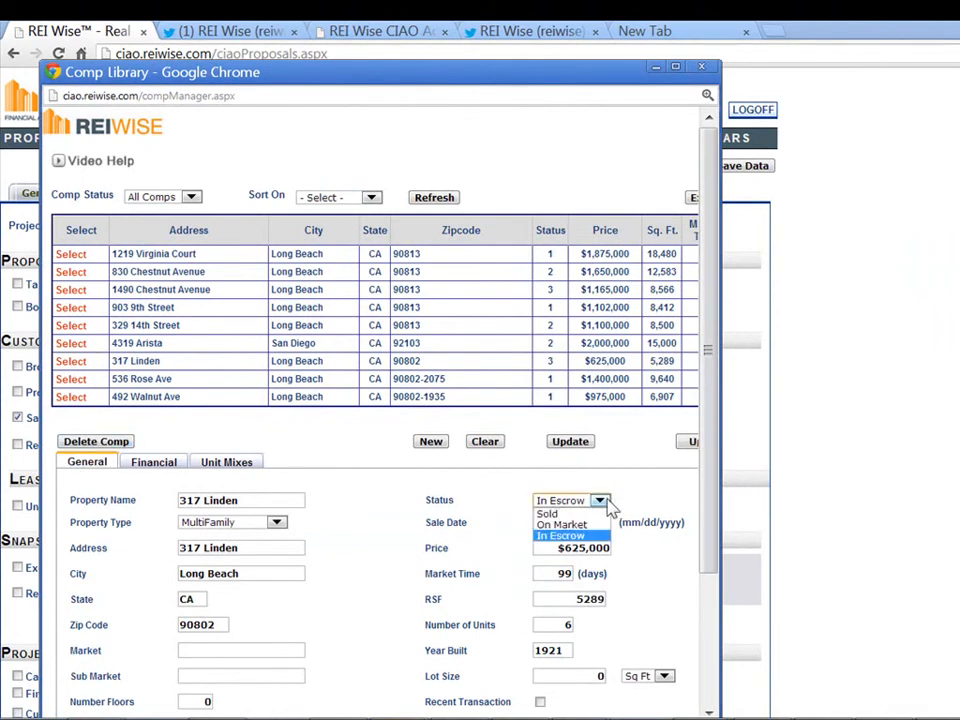
pyautogui.click(615, 466)
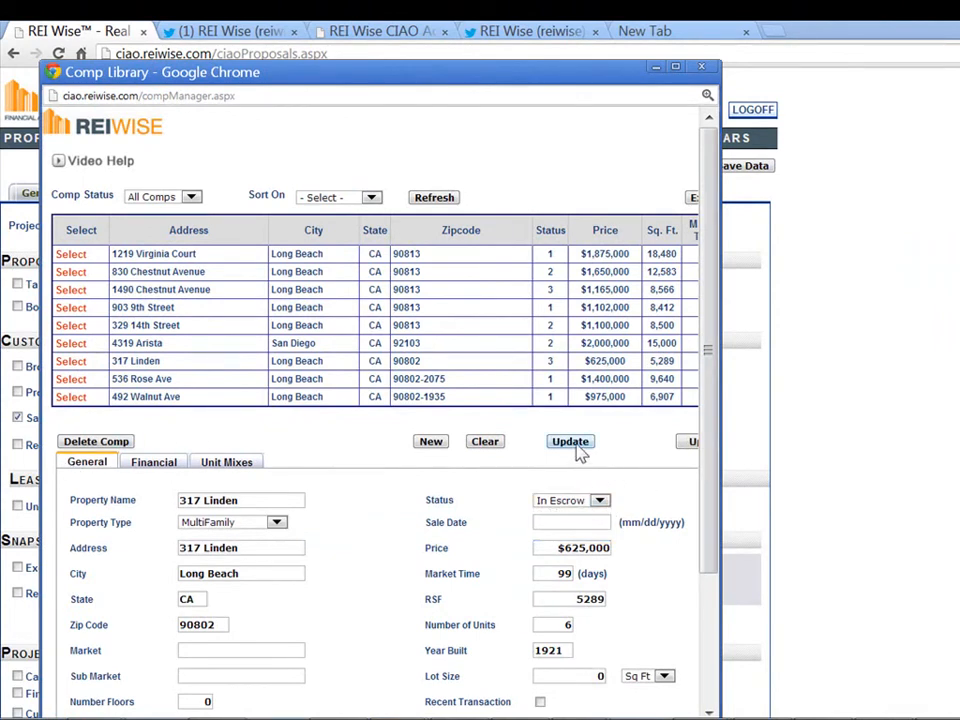
pyautogui.click(570, 441)
pyautogui.click(701, 67)
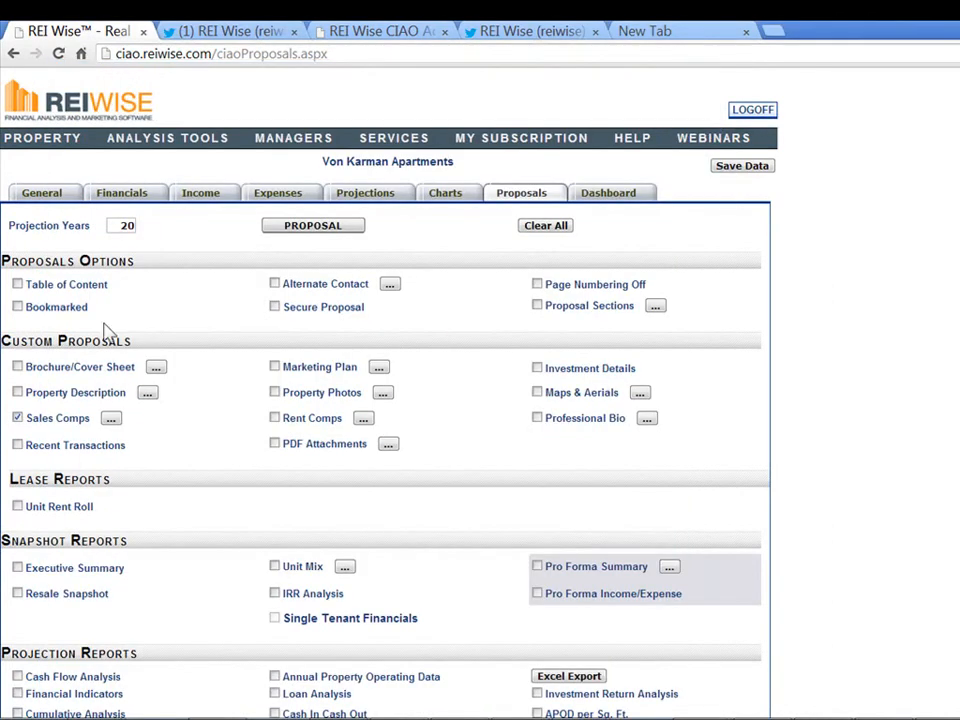
# Re-save Sales Comps with Partitioned Comps layout and preview the Recent Sales Comparables report
pyautogui.click(111, 419)
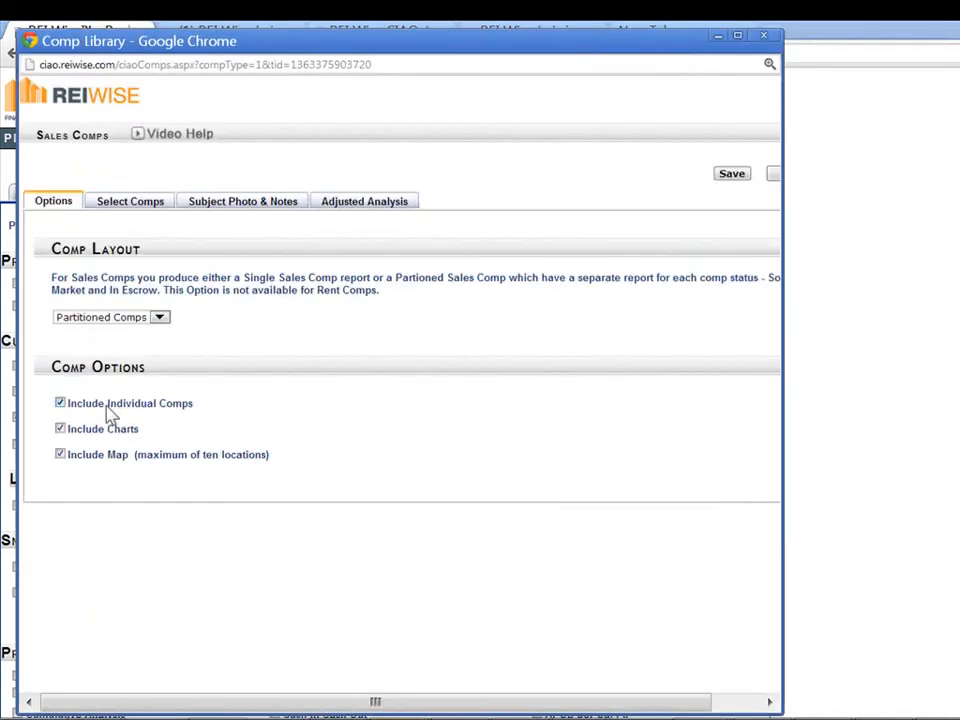
pyautogui.click(91, 322)
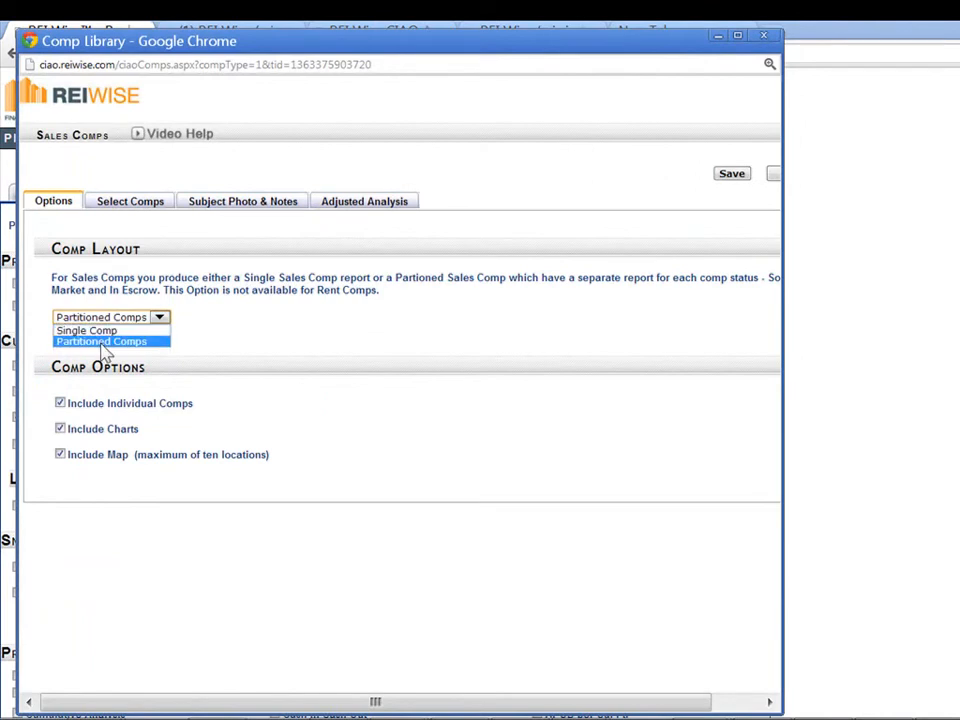
pyautogui.click(732, 176)
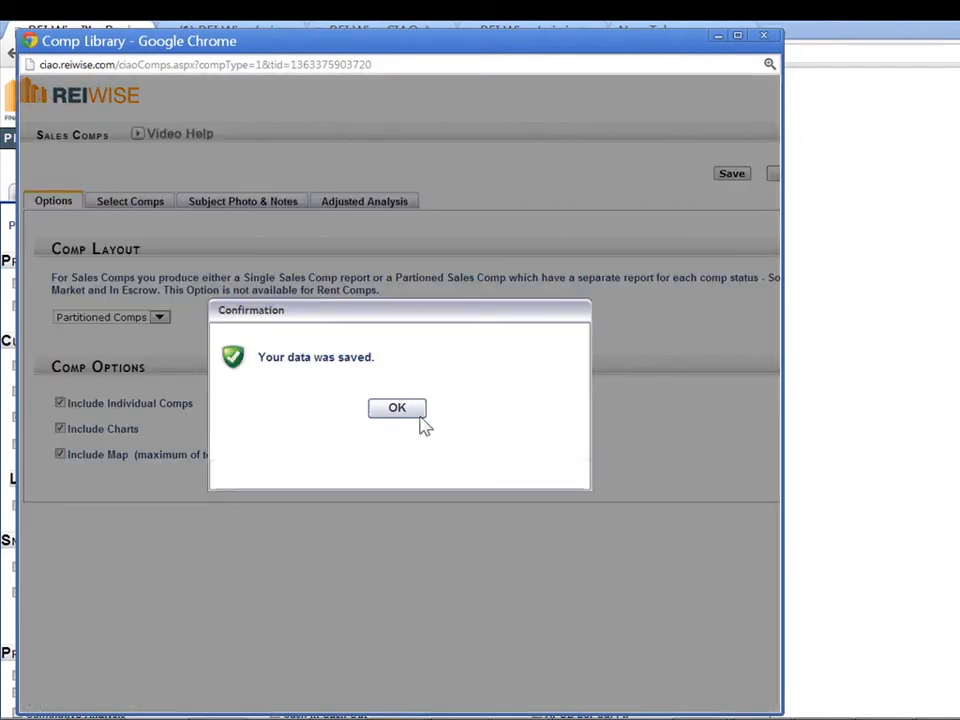
pyautogui.click(400, 409)
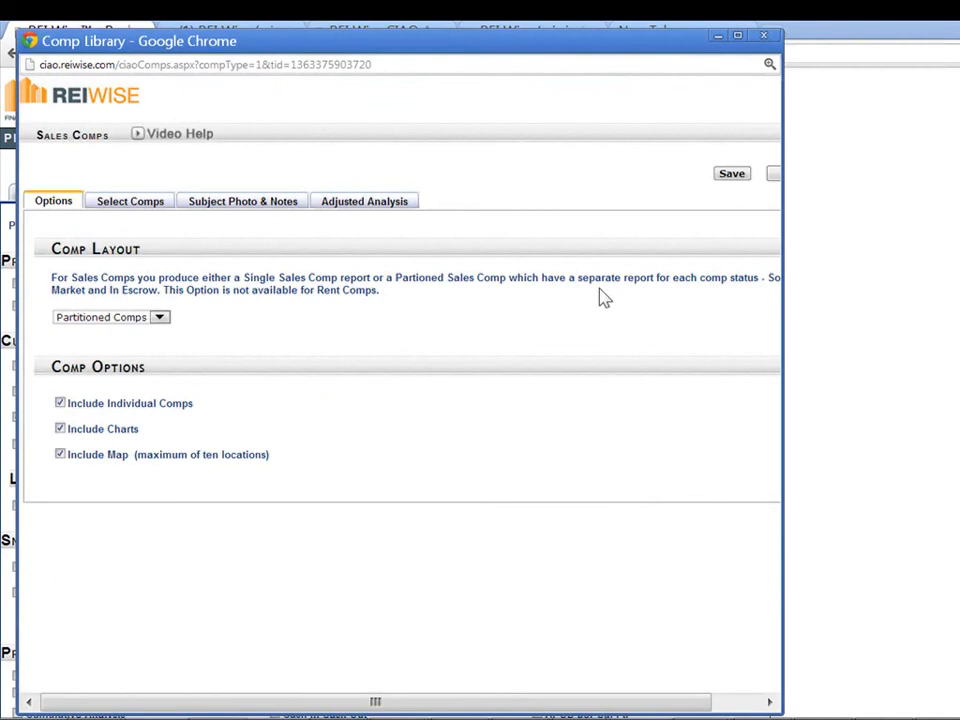
pyautogui.click(763, 35)
pyautogui.click(286, 229)
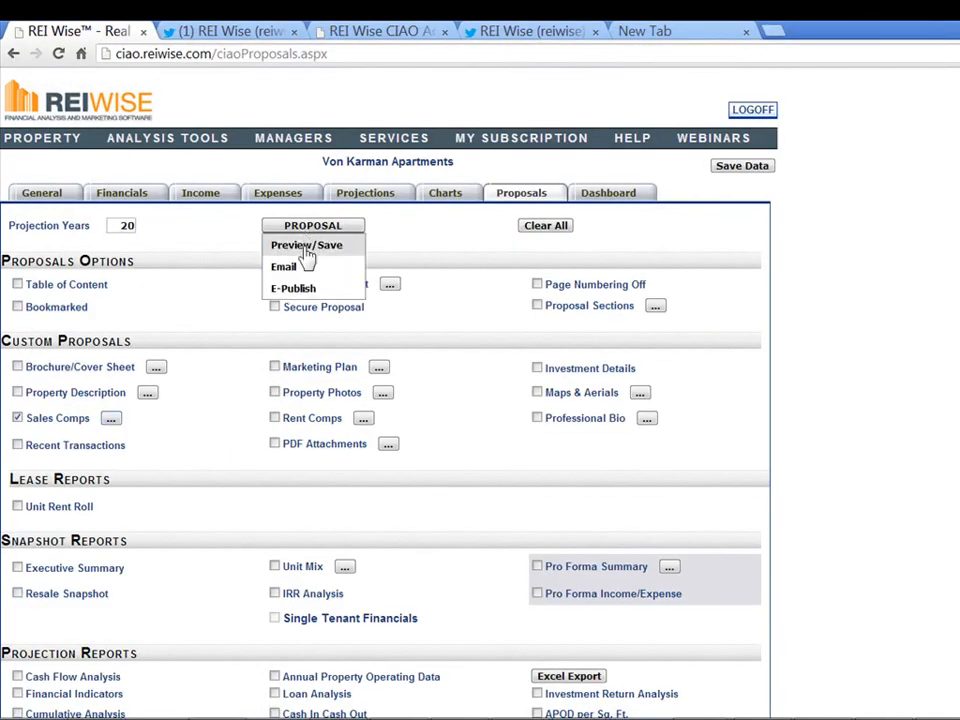
pyautogui.click(278, 246)
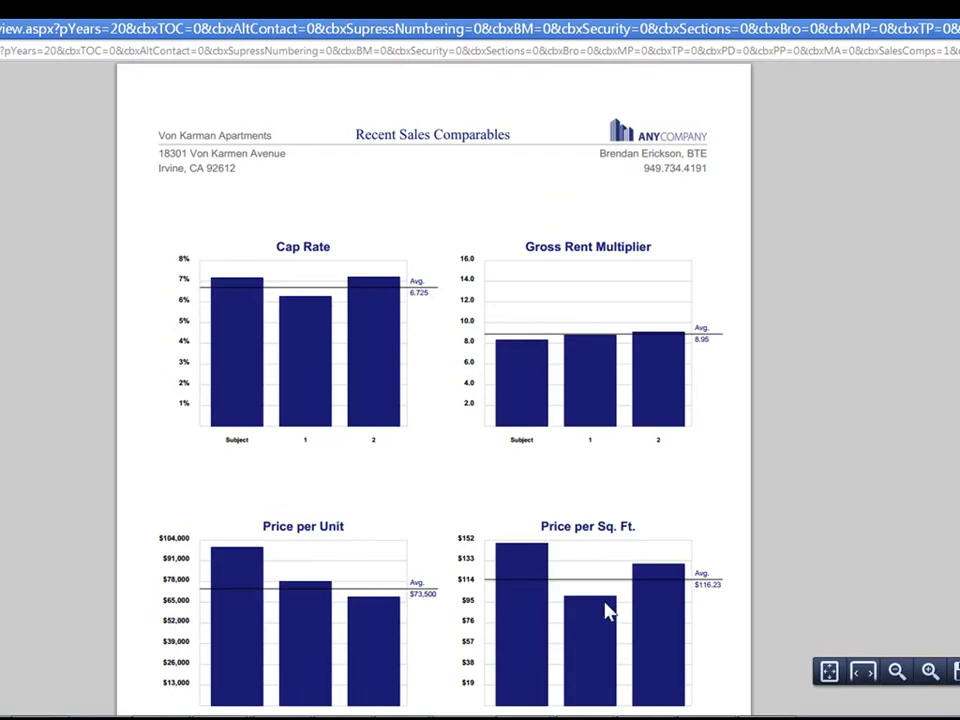